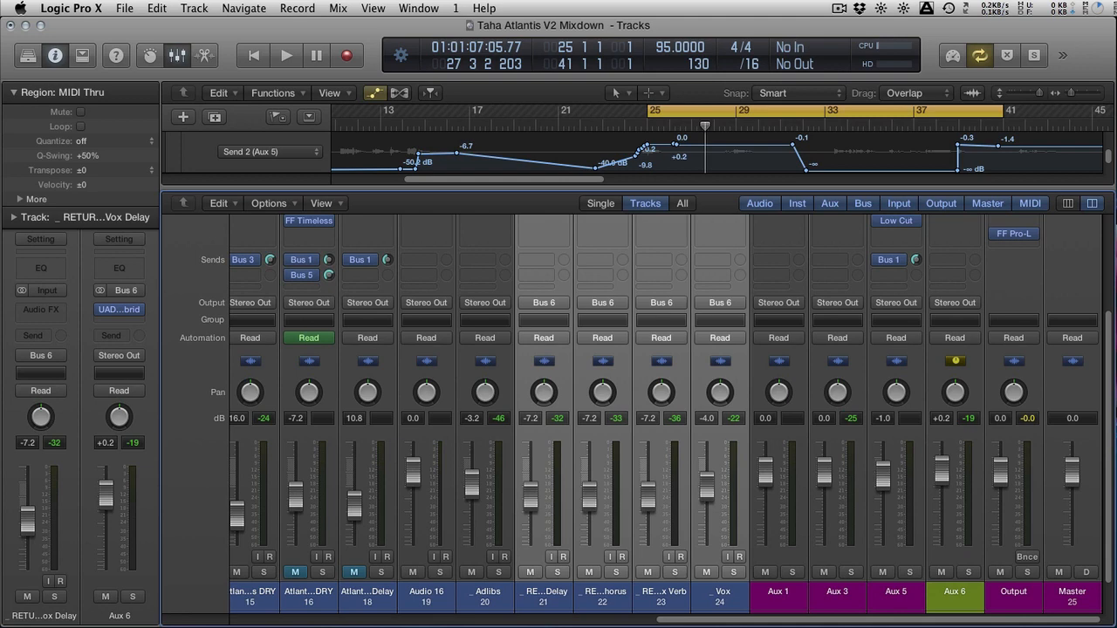
Play the cycled section and raise the four selected Bus 6 tracks together, bringing the three returns to -5.7 dB and Vox to -2.5 dB
scroll(814, 489, "up", 5)
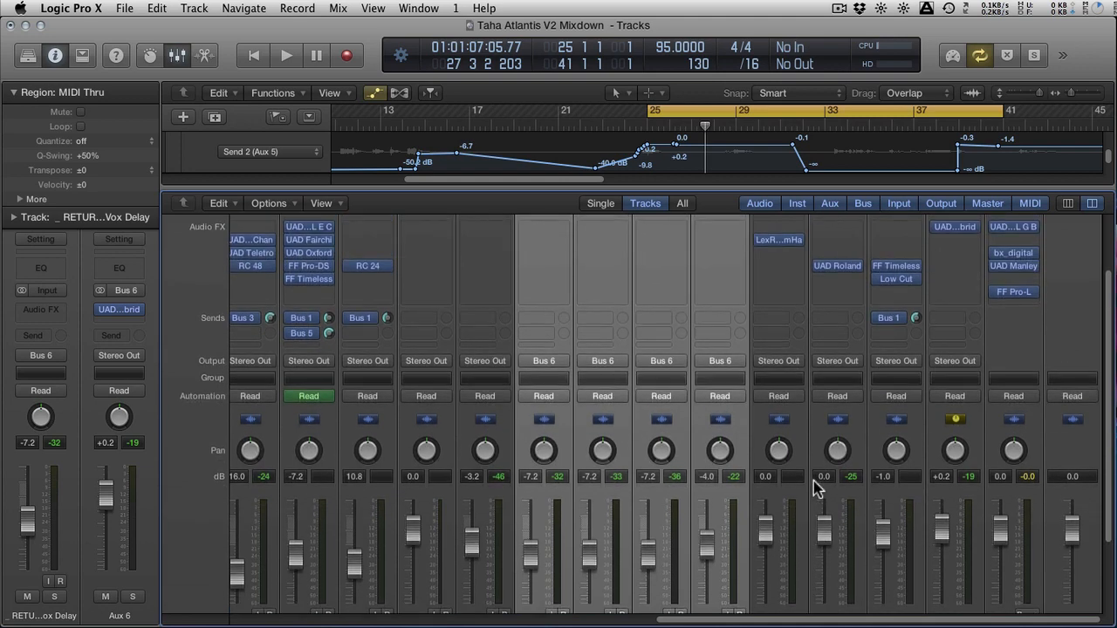
scroll(813, 481, "down", 5)
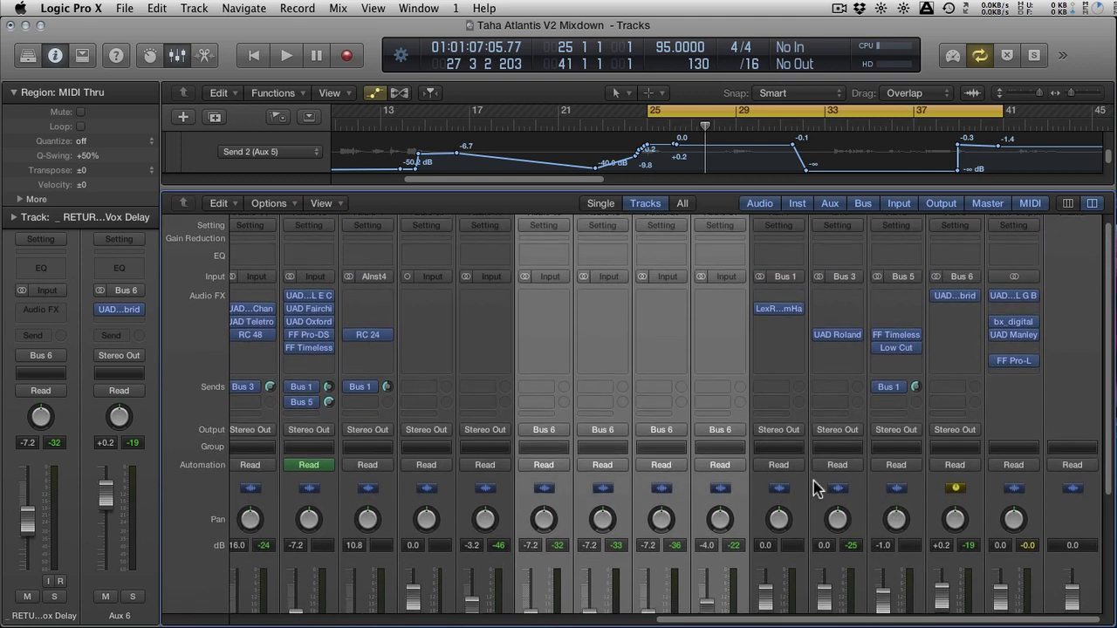
scroll(813, 481, "up", 3)
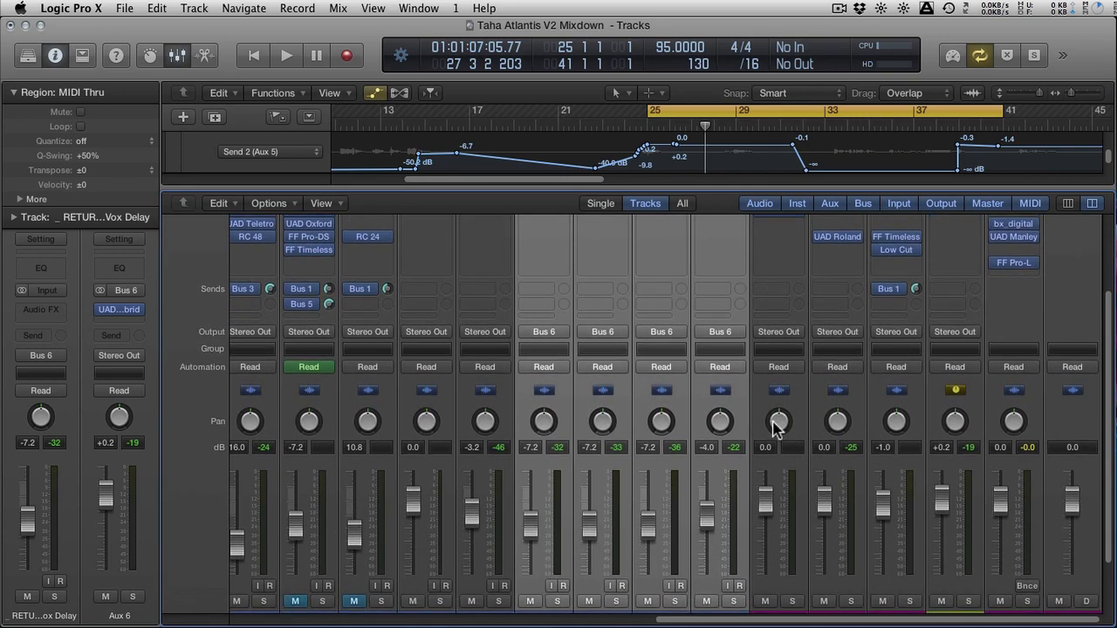
key("space")
key("space")
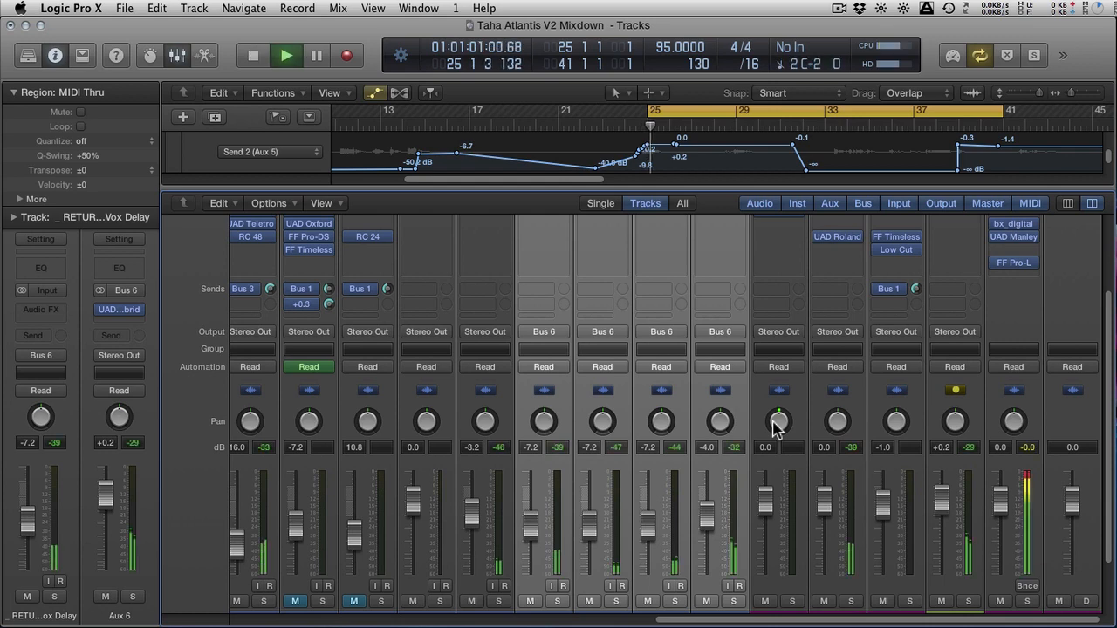
left_click_drag(707, 517, 710, 506)
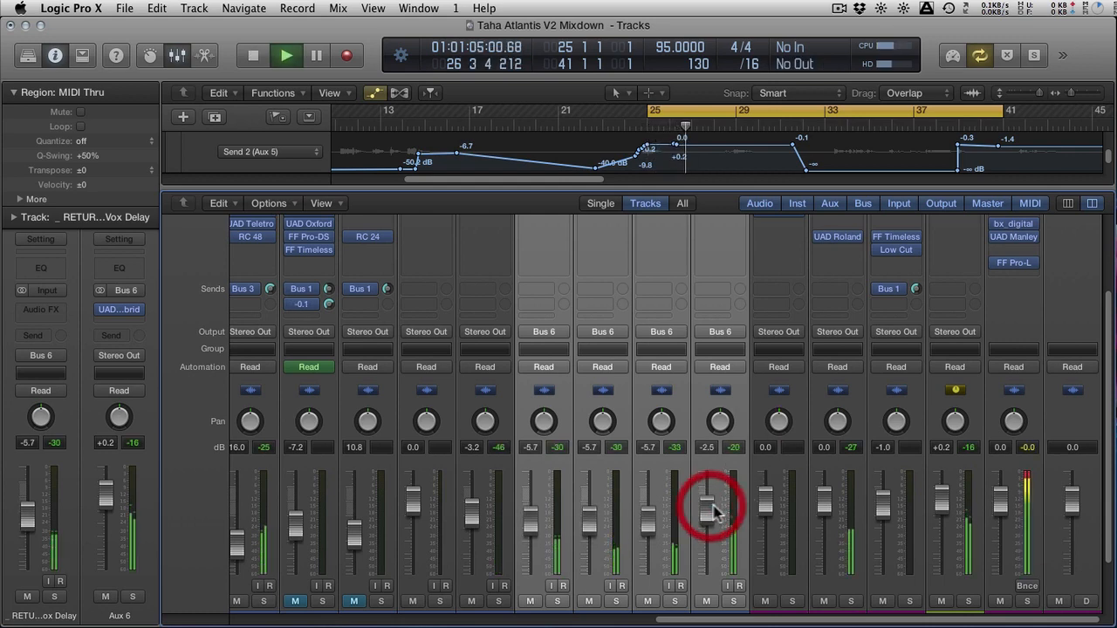
Set the Aux 6 fader to +0.4 dB and solo Aux 6
scroll(945, 493, "down", 2)
mouse_move(947, 489)
left_mouse_down()
mouse_move(942, 466)
mouse_move(941, 478)
left_mouse_up()
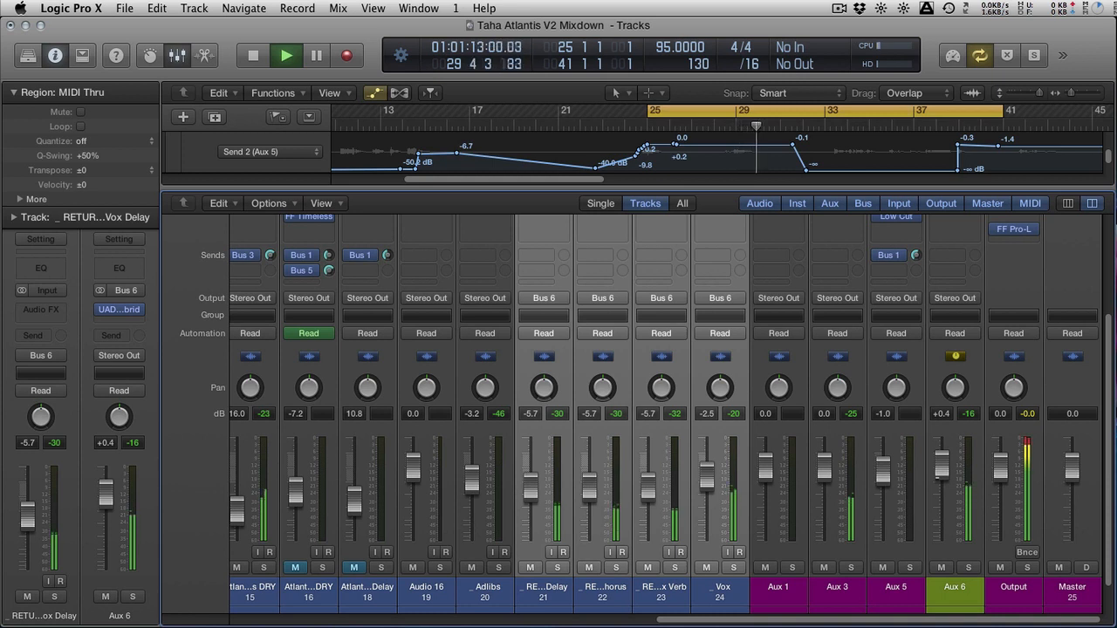
left_click(935, 461)
left_click(967, 567)
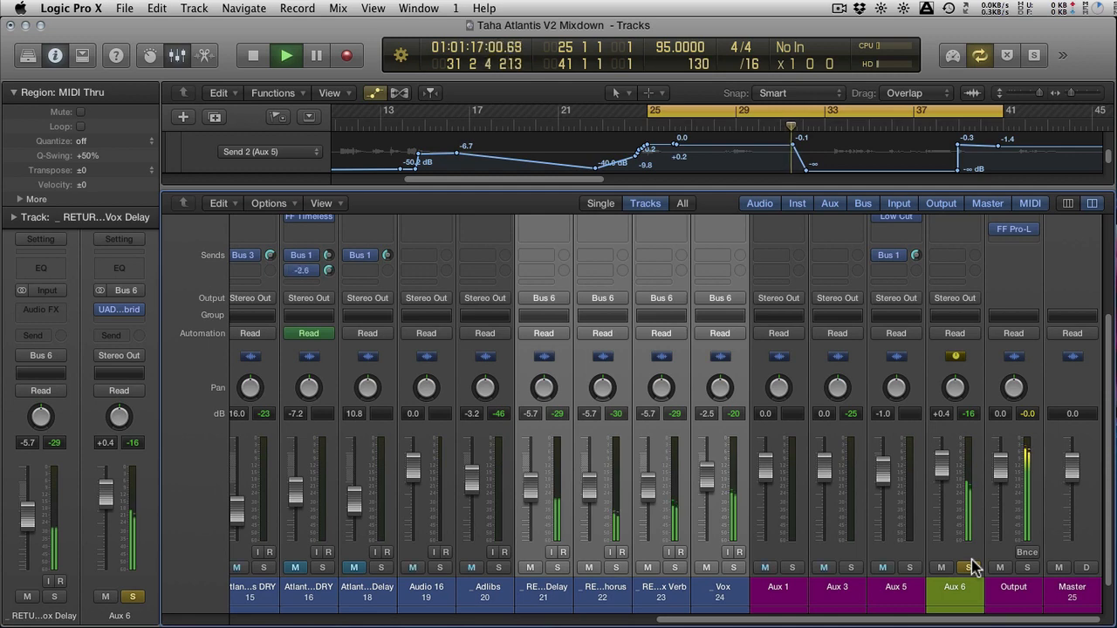
Select only the Delay, Chorus and Verb return tracks, lower their faders together to -8.2 dB and stop playback
left_click(767, 551)
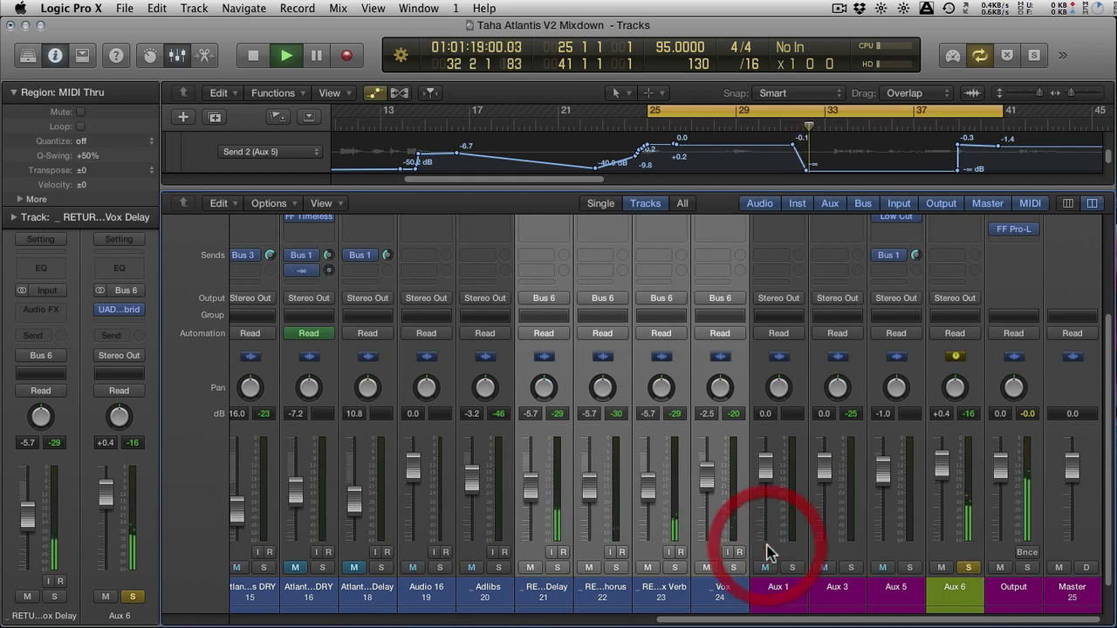
left_click(774, 586)
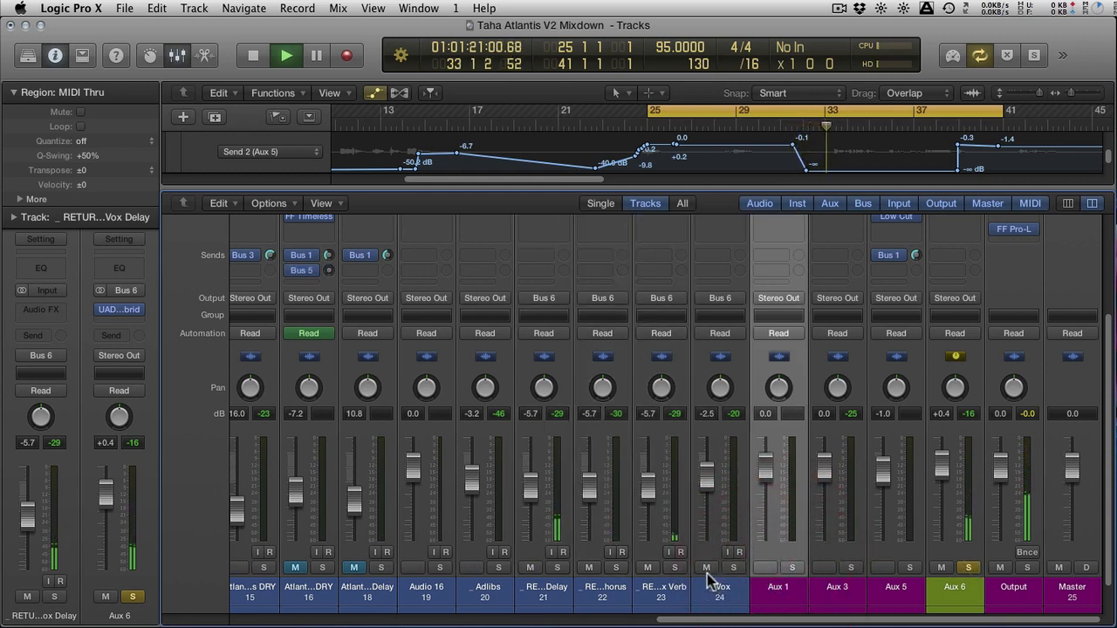
left_click(664, 597)
left_click(546, 600)
left_click_drag(531, 511, 530, 499)
key("space")
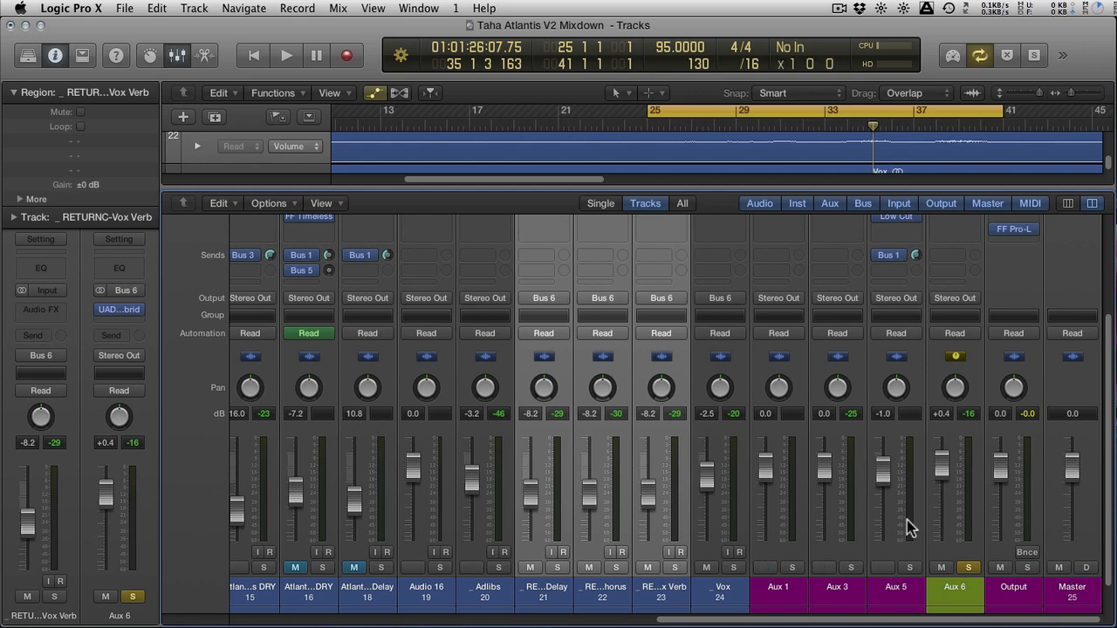
Open the UAD Cambridge equaliser on Aux 6 and reposition its window over the mixer
scroll(907, 521, "up", 2)
scroll(907, 520, "up", 2)
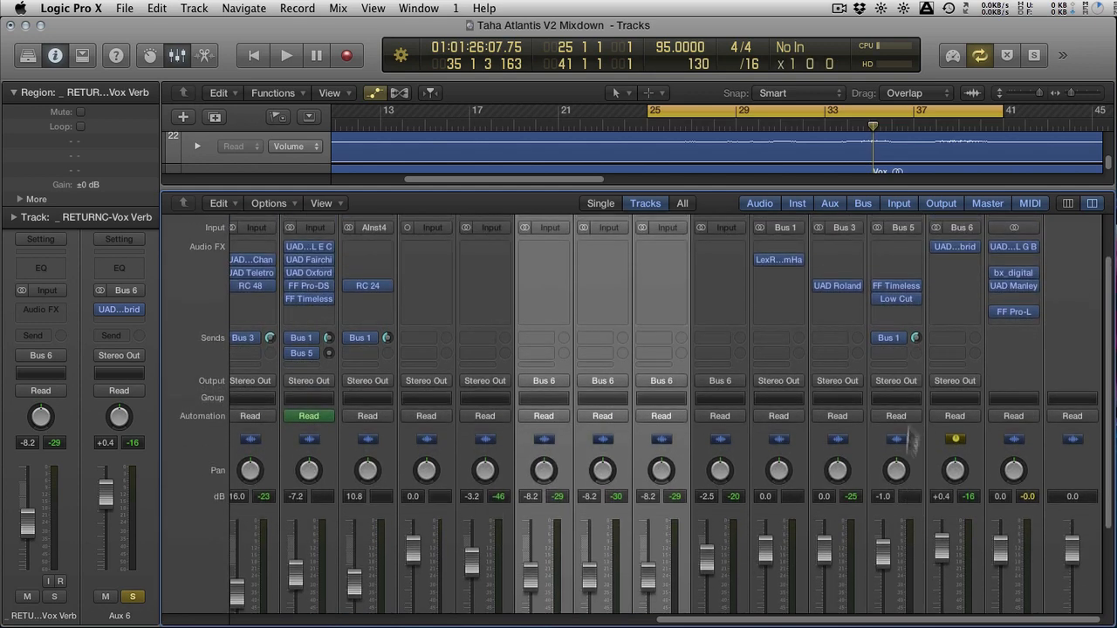
left_click(957, 247)
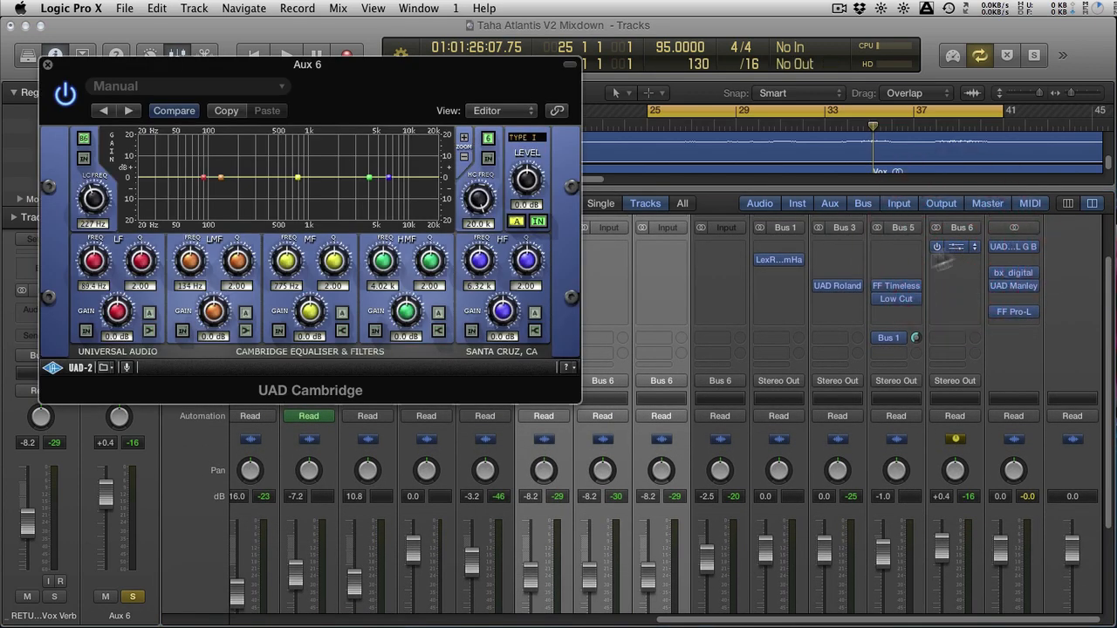
left_click_drag(347, 65, 661, 153)
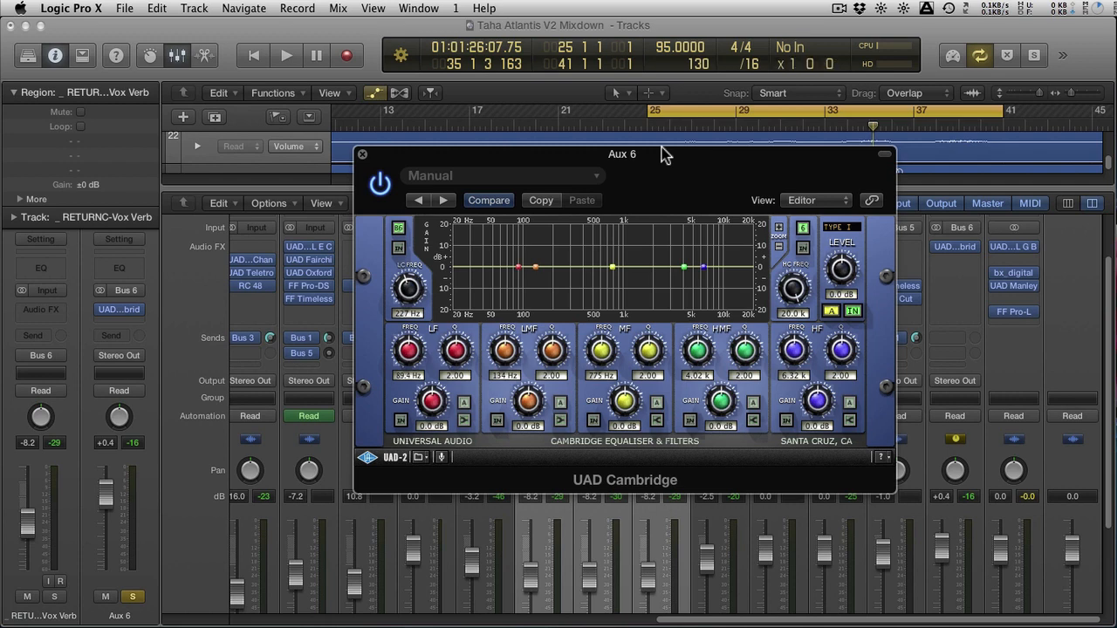
Enable the equaliser's low-cut filter at 261 Hz and move the plug-in window clear of the Aux channels
left_click(401, 230)
left_click(430, 403)
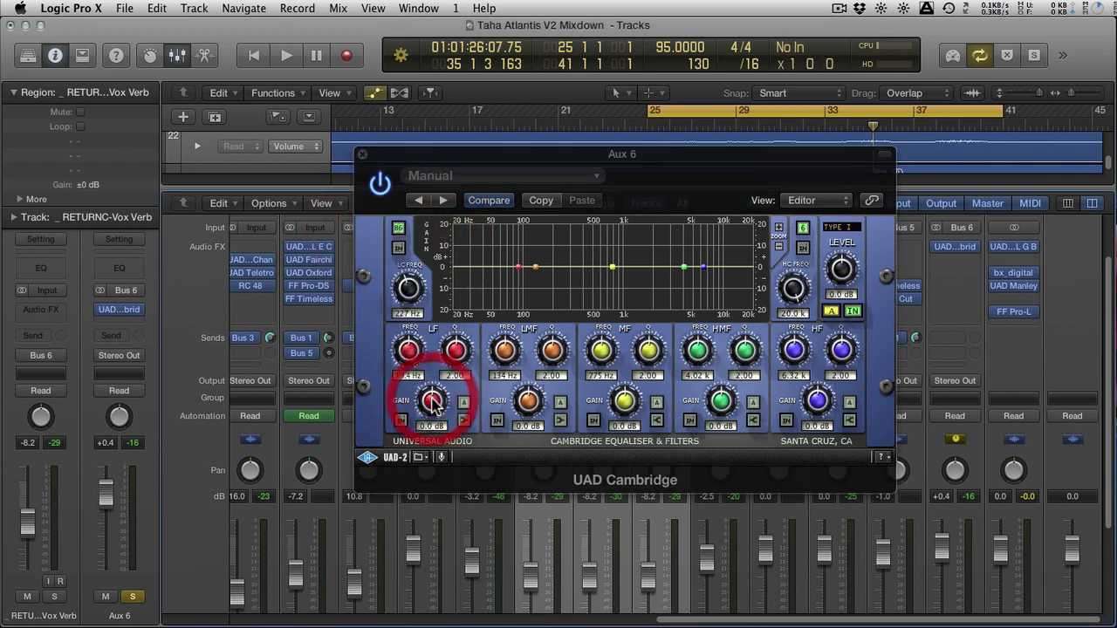
left_click(398, 248)
left_click_drag(406, 298, 409, 290)
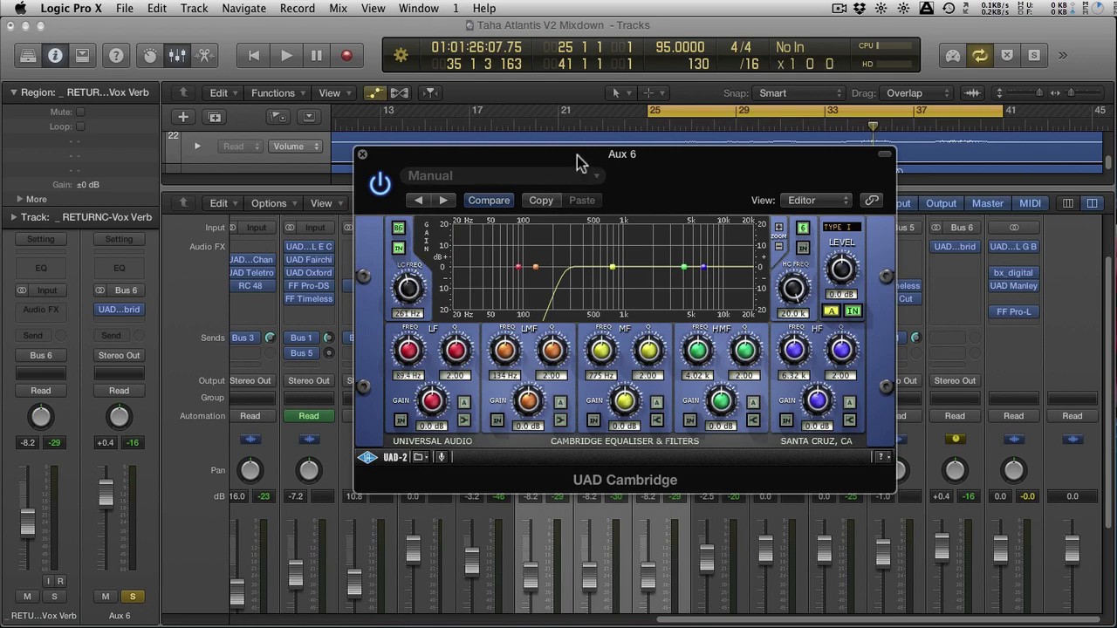
left_click_drag(568, 157, 385, 121)
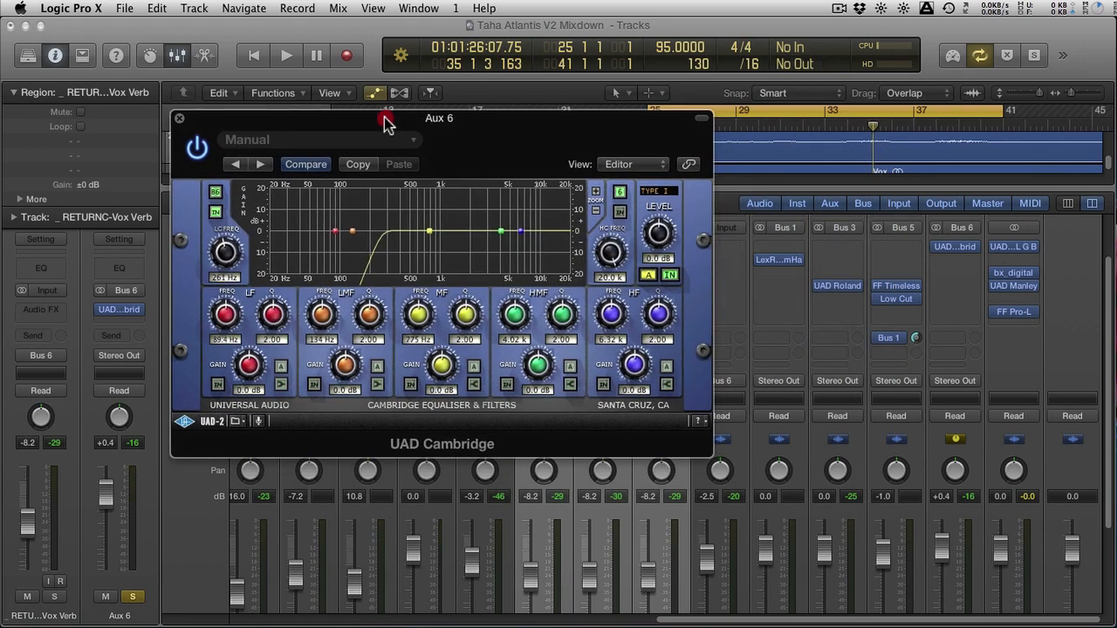
Play the section from the cycle start and toggle the low-cut filter off and on to compare the sound
scroll(838, 399, "down", 4)
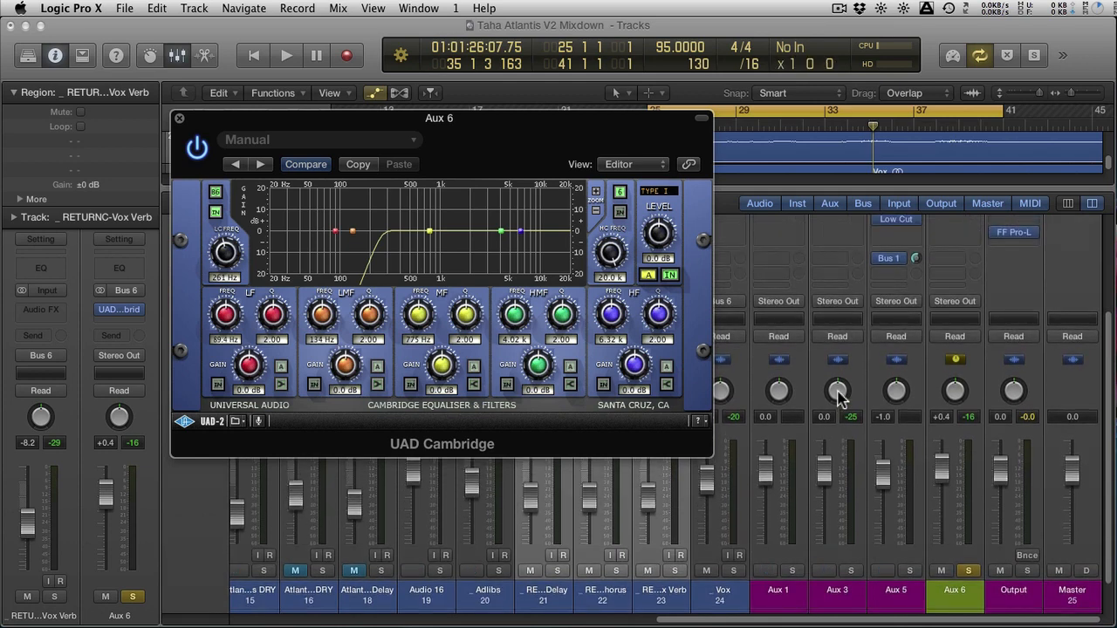
key("Return")
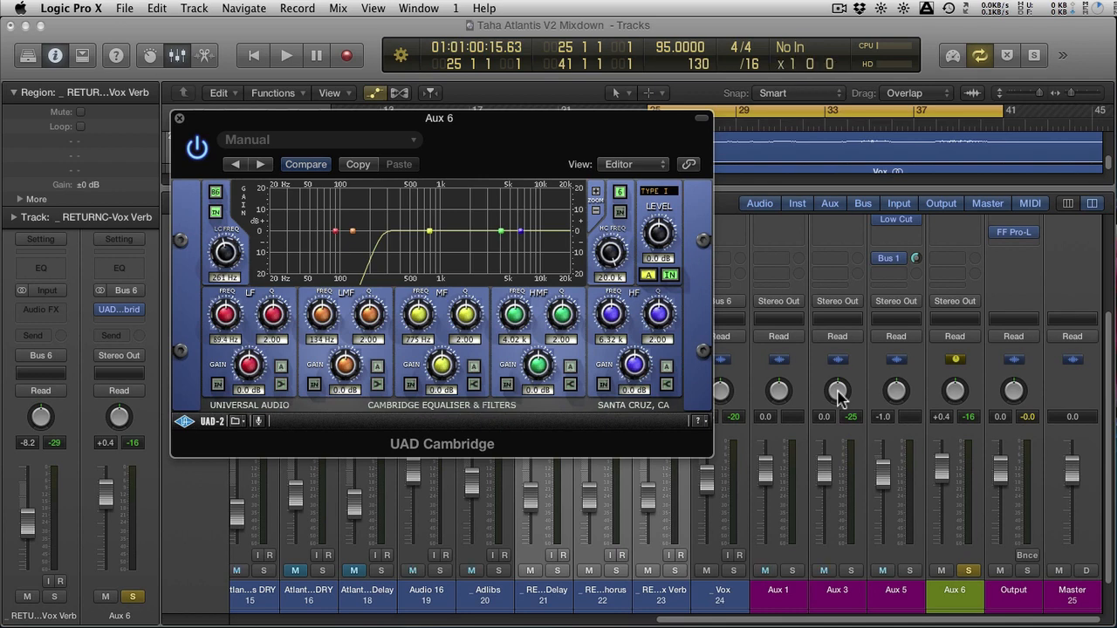
key("space")
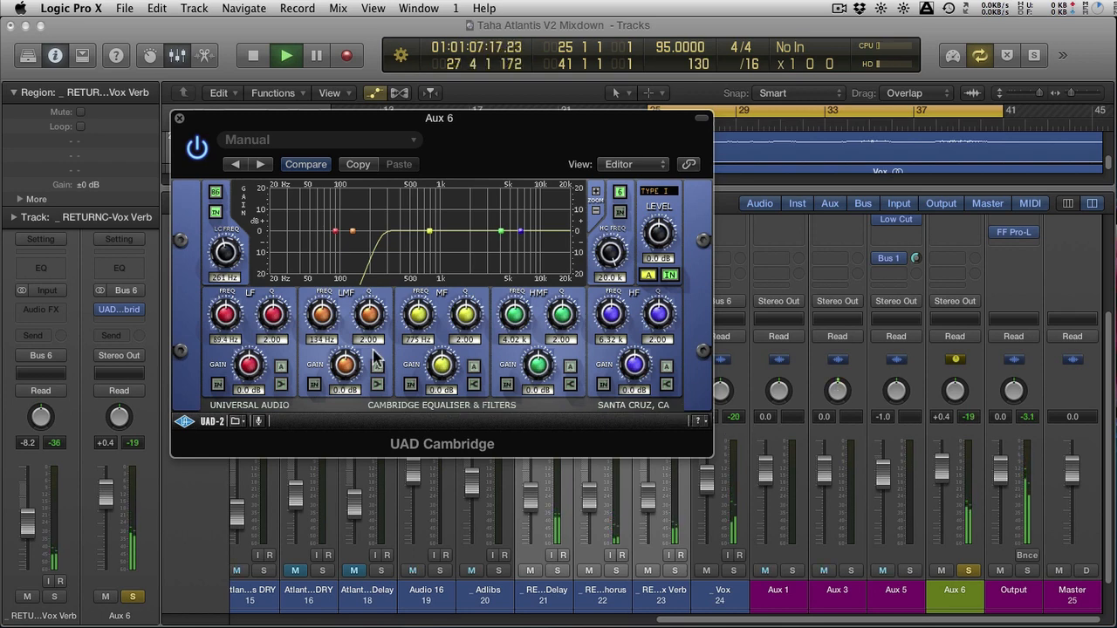
left_click(214, 213)
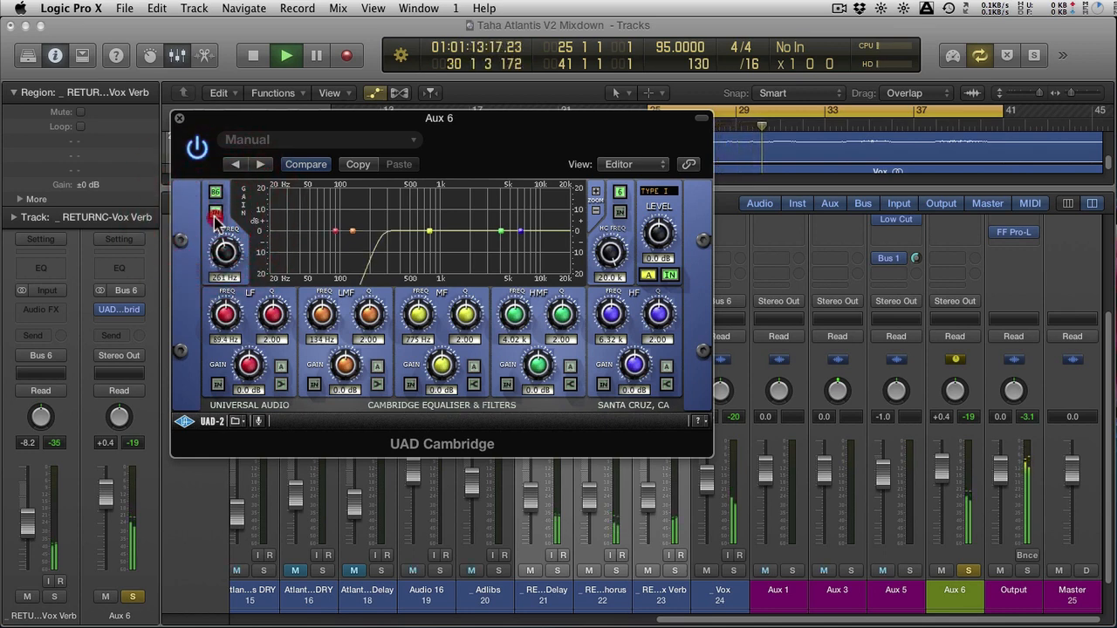
left_click(215, 214)
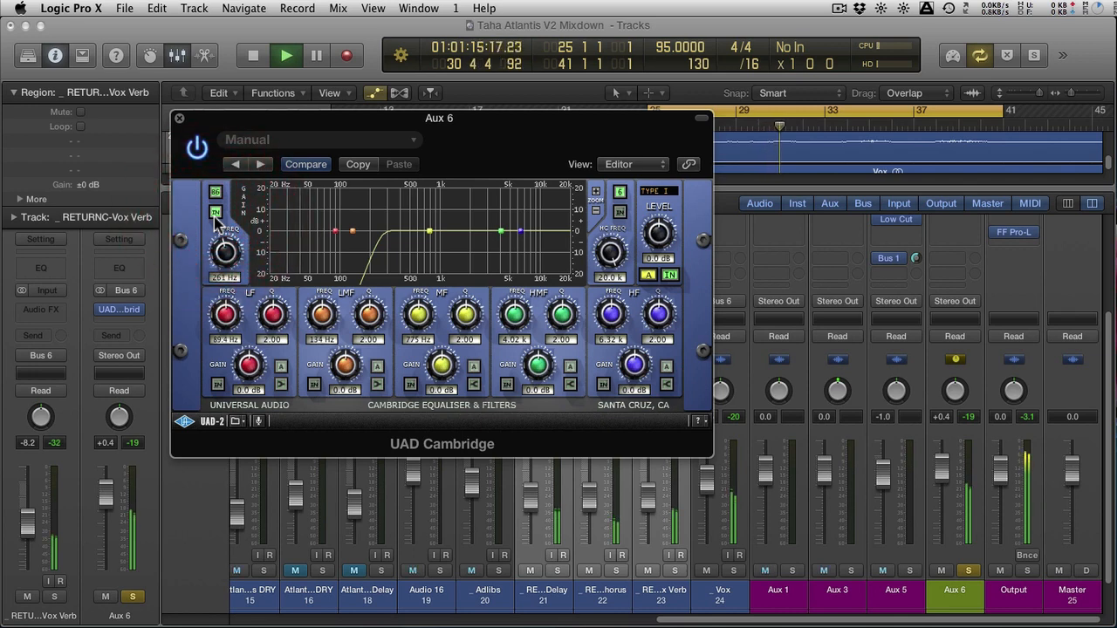
key("space")
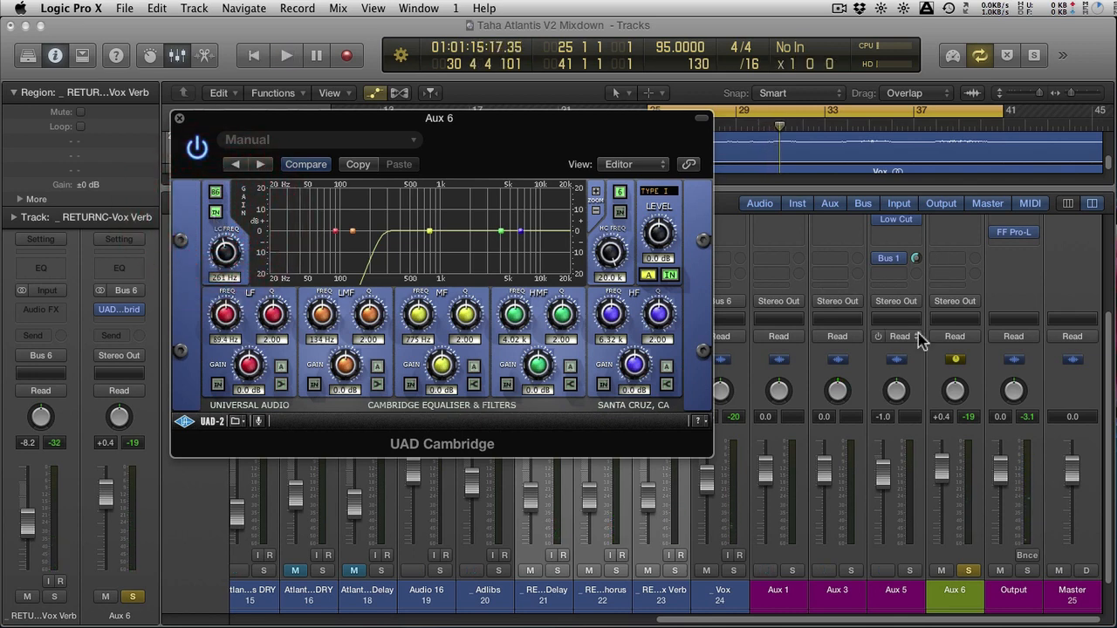
scroll(918, 333, "up", 3)
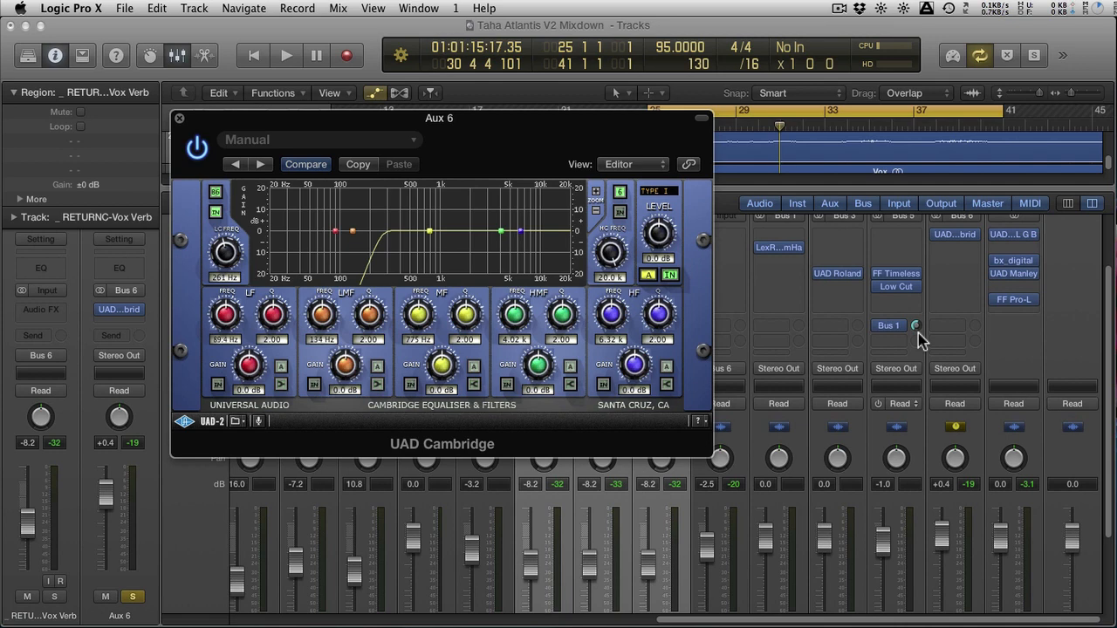
left_click(955, 261)
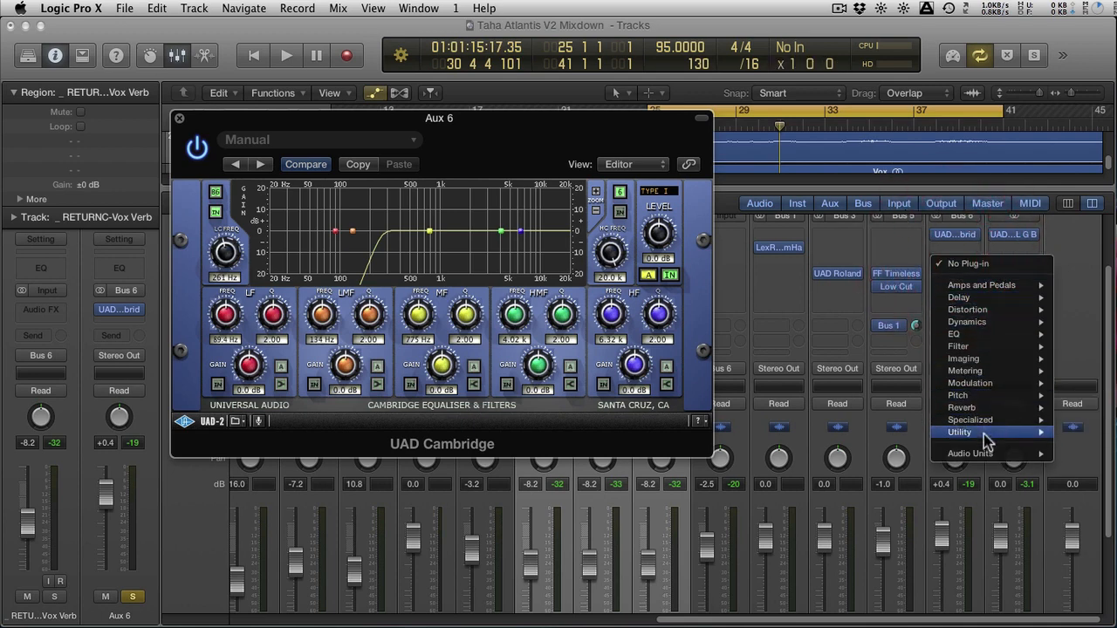
left_click(902, 248)
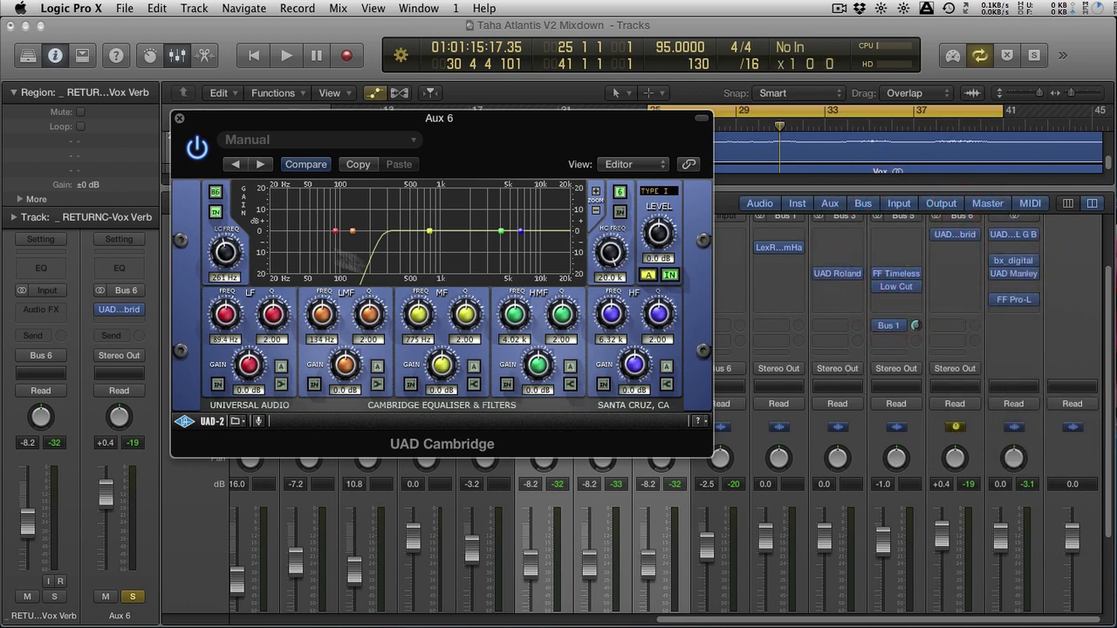
Try the Bessel 6 low-cut response before setting the slope to 18 dB/Oct and the cutoff frequency to 163 Hz
left_click(214, 191)
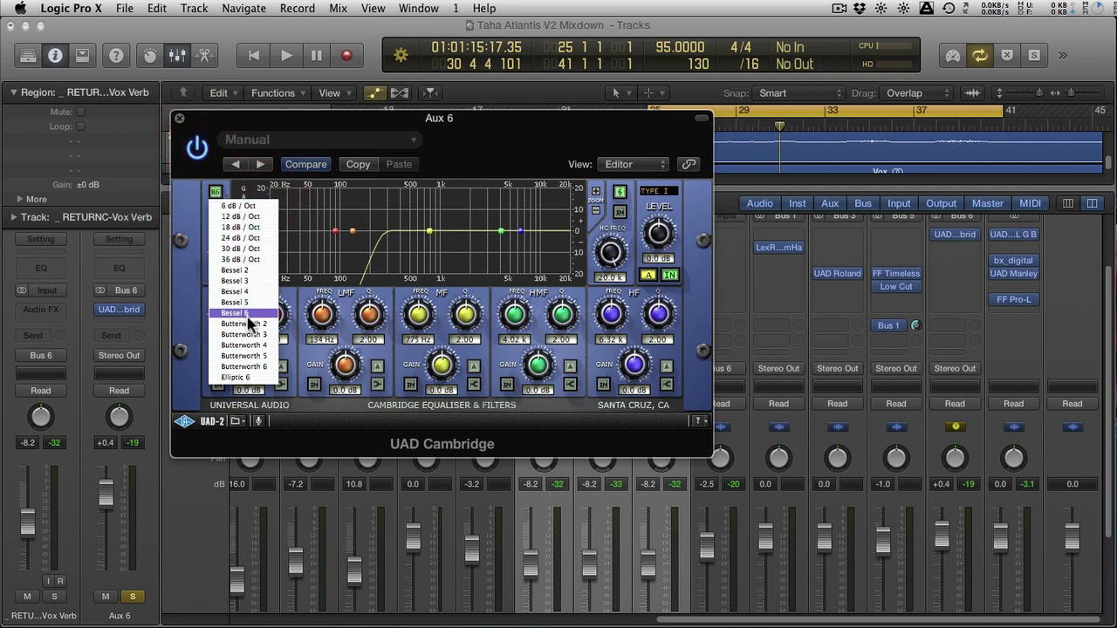
left_click(249, 320)
left_click(215, 191)
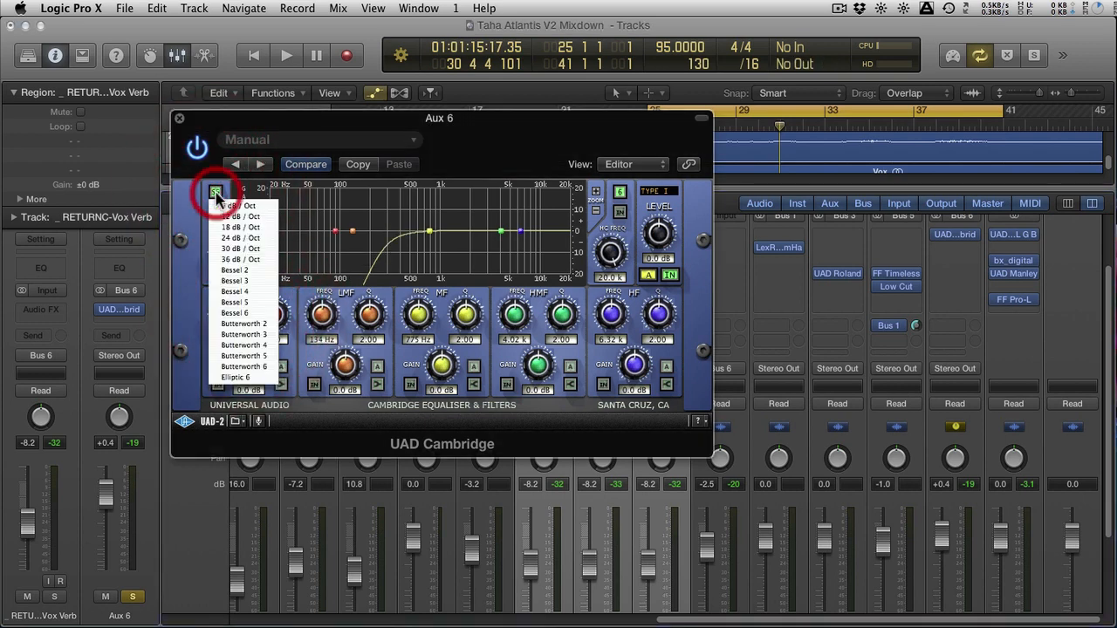
left_click(240, 232)
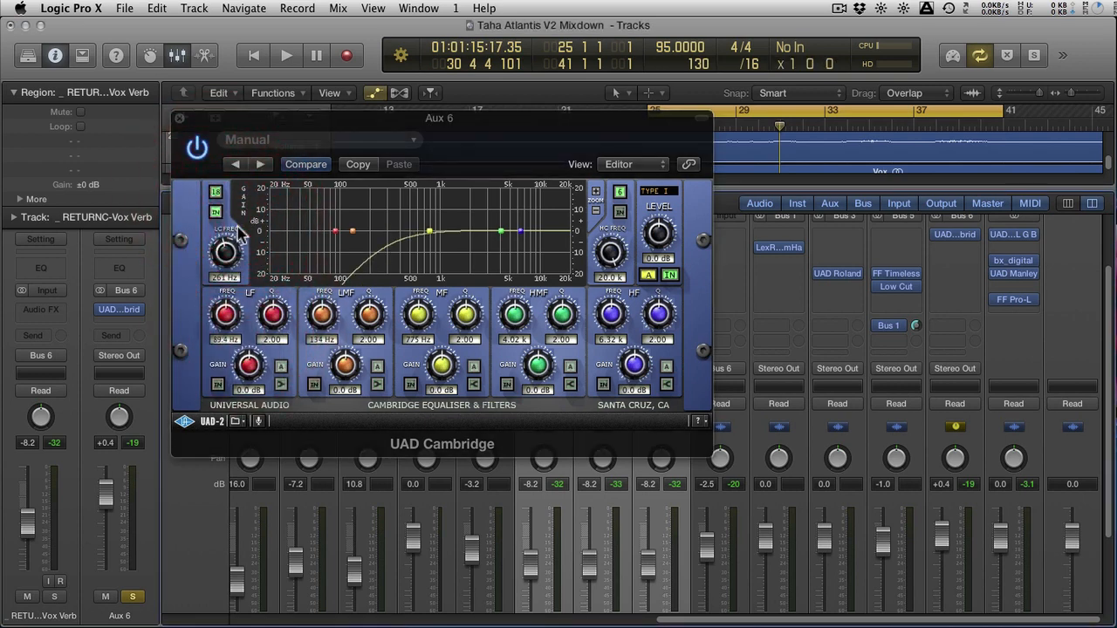
mouse_move(237, 231)
left_mouse_down()
mouse_move(232, 275)
mouse_move(219, 274)
mouse_move(224, 255)
mouse_move(242, 311)
mouse_move(217, 212)
mouse_move(218, 230)
left_mouse_up()
Compare the soloed vocal bus with the equaliser bypassed and active during playback, and lower the low-cut frequency to 154 Hz
key("space")
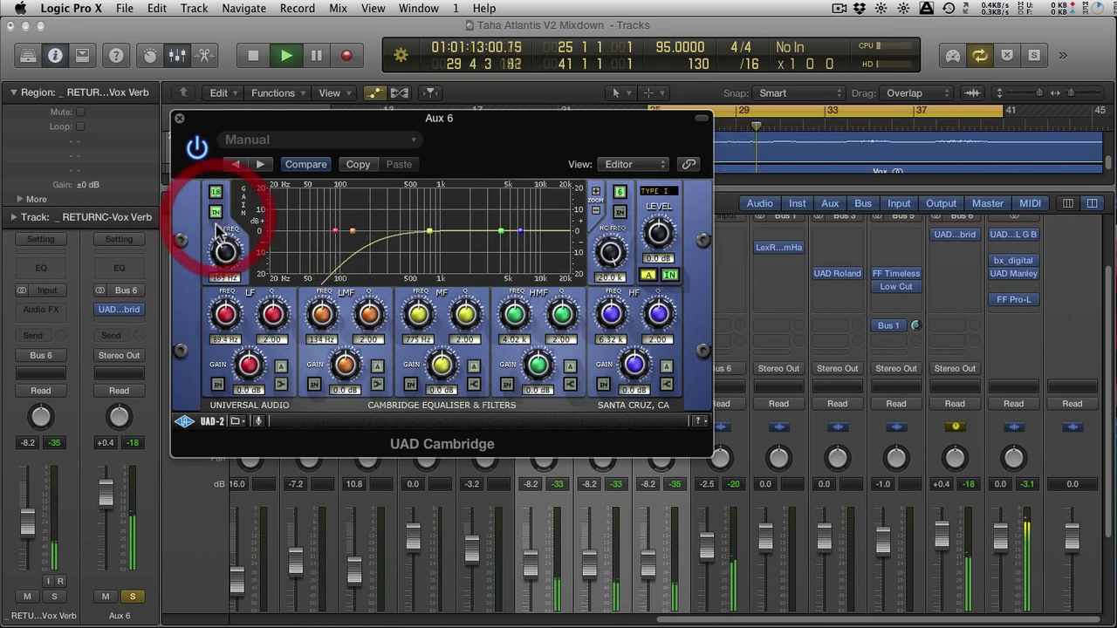
left_click(195, 152)
left_click(195, 154)
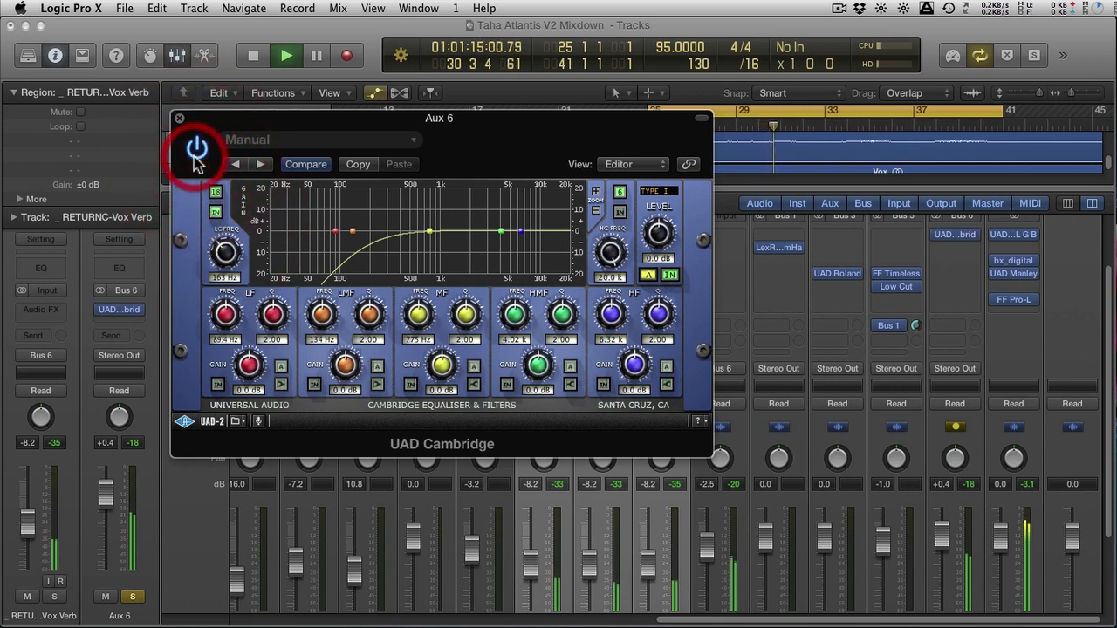
left_click_drag(225, 251, 227, 254)
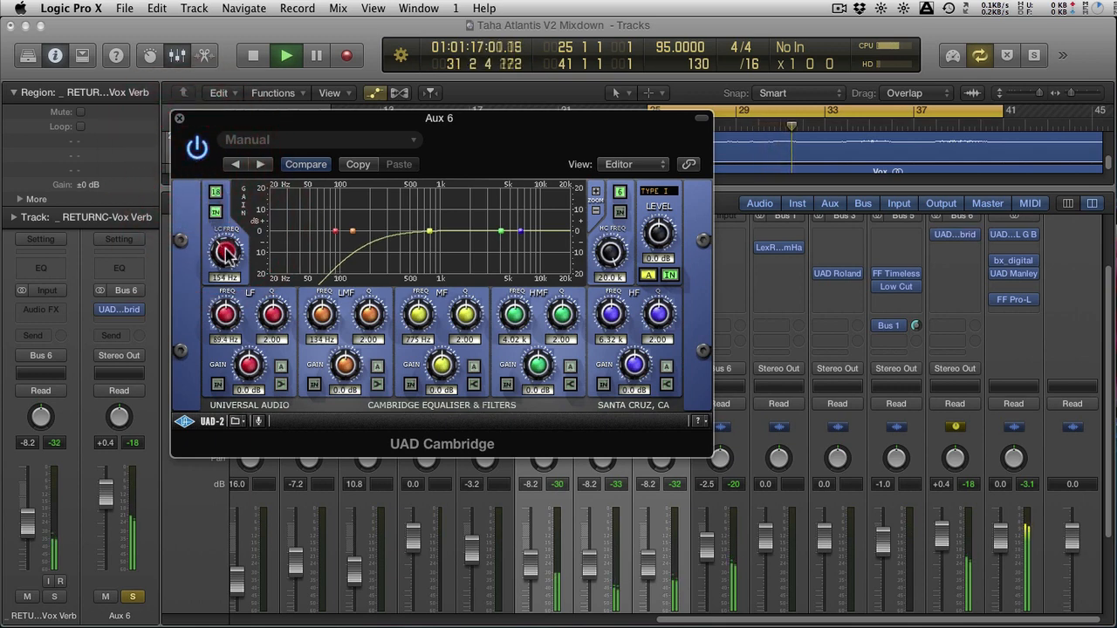
left_click(670, 275)
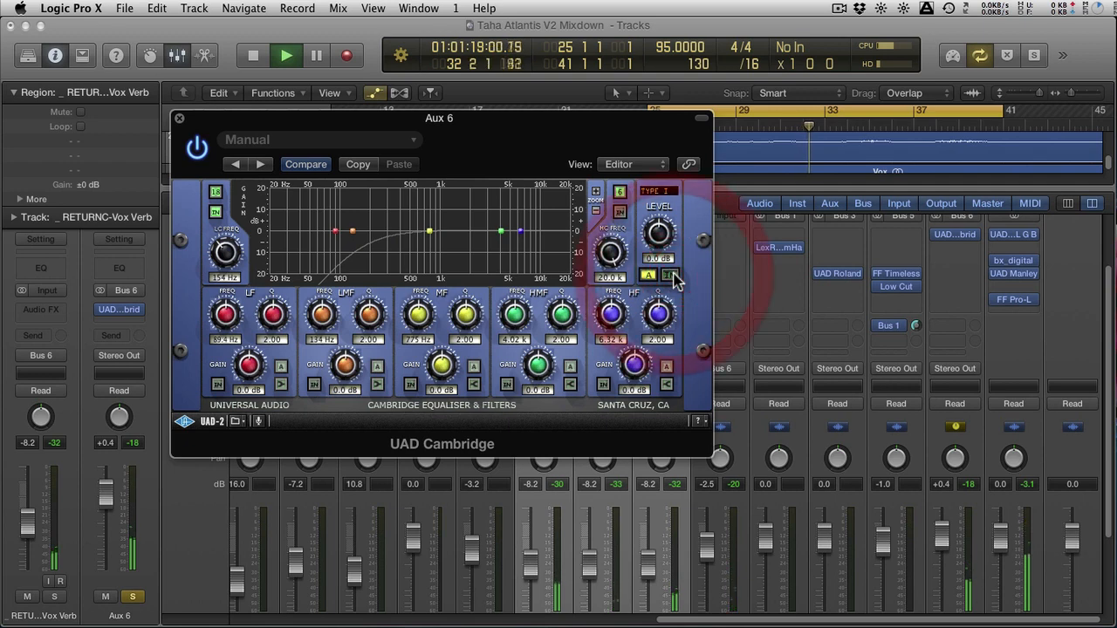
left_click(669, 275)
Set the low-cut filter's slope to 24 dB/Oct while the section plays
left_click(214, 192)
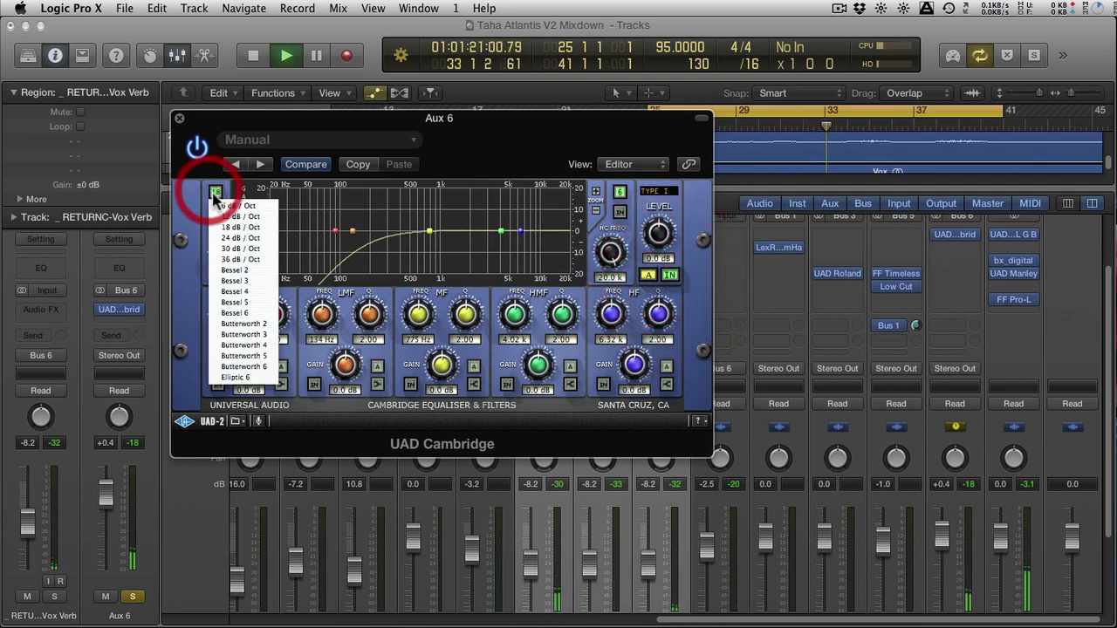
left_click(228, 226)
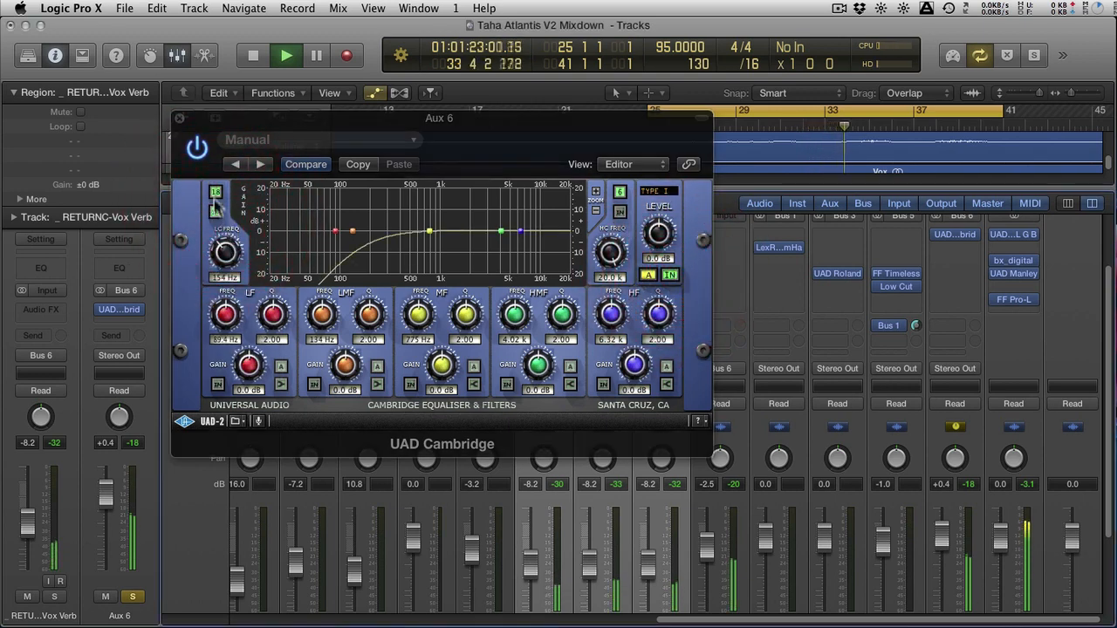
left_click(215, 193)
left_click(228, 224)
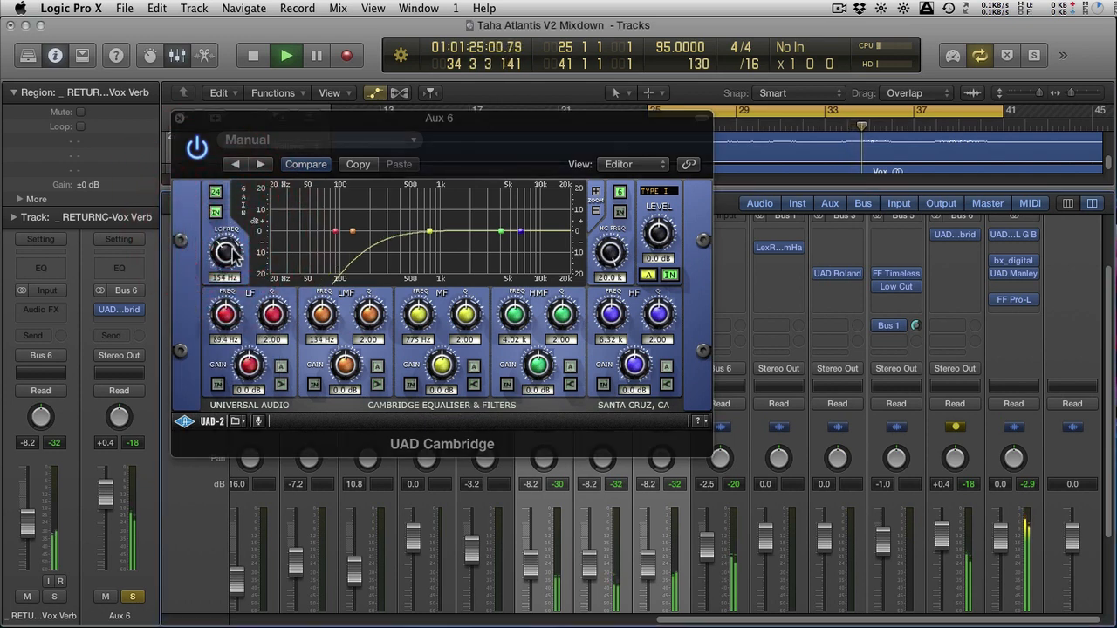
Lower the low-cut frequency to 117 Hz and compare the equaliser bypassed and active while the section plays
left_click(232, 253)
left_click_drag(225, 255, 227, 255)
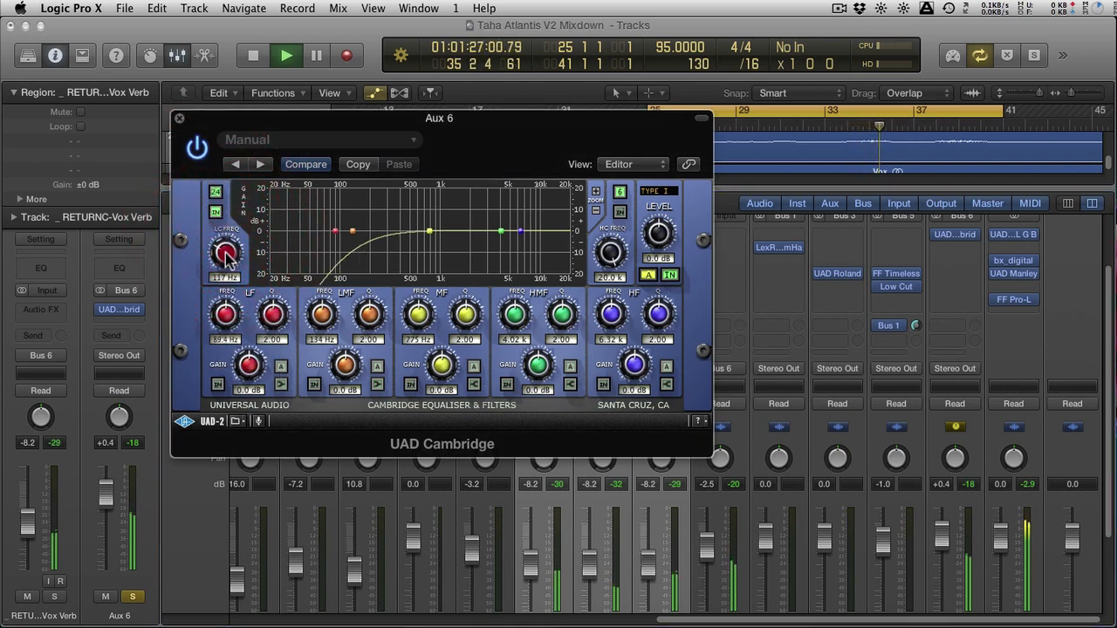
left_click(668, 274)
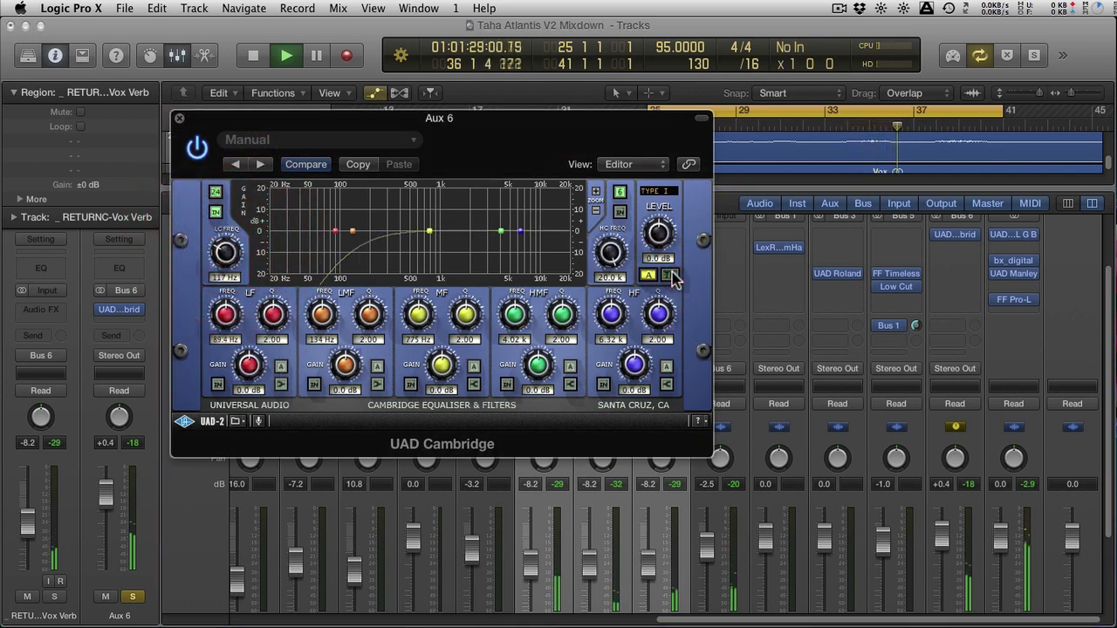
left_click(668, 275)
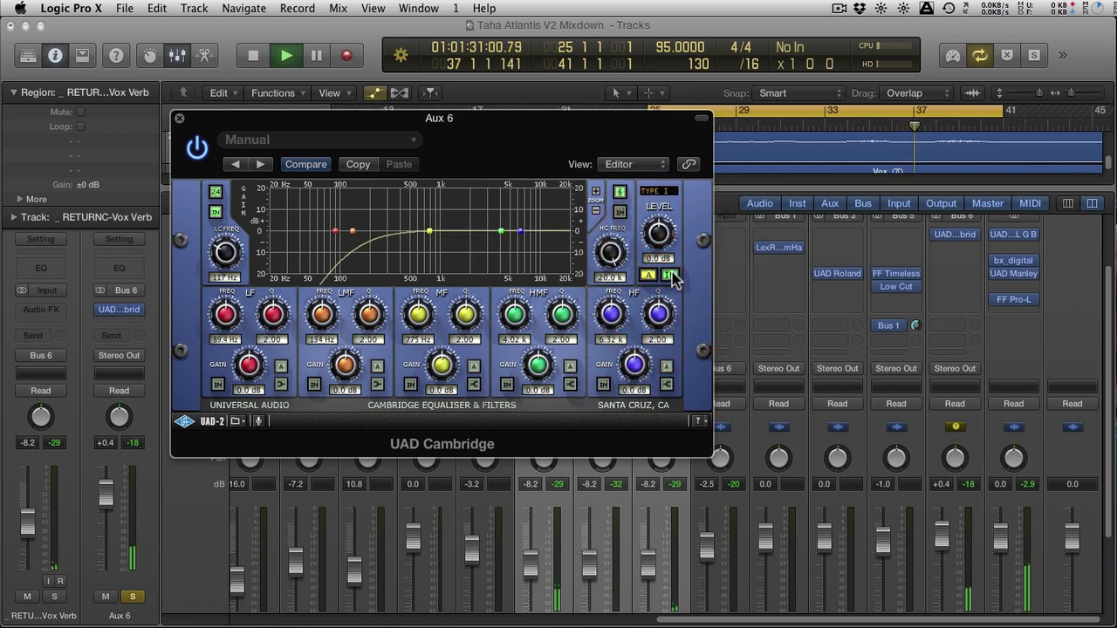
Stop playback and set the low-cut filter's response to Butterworth 6
key("space")
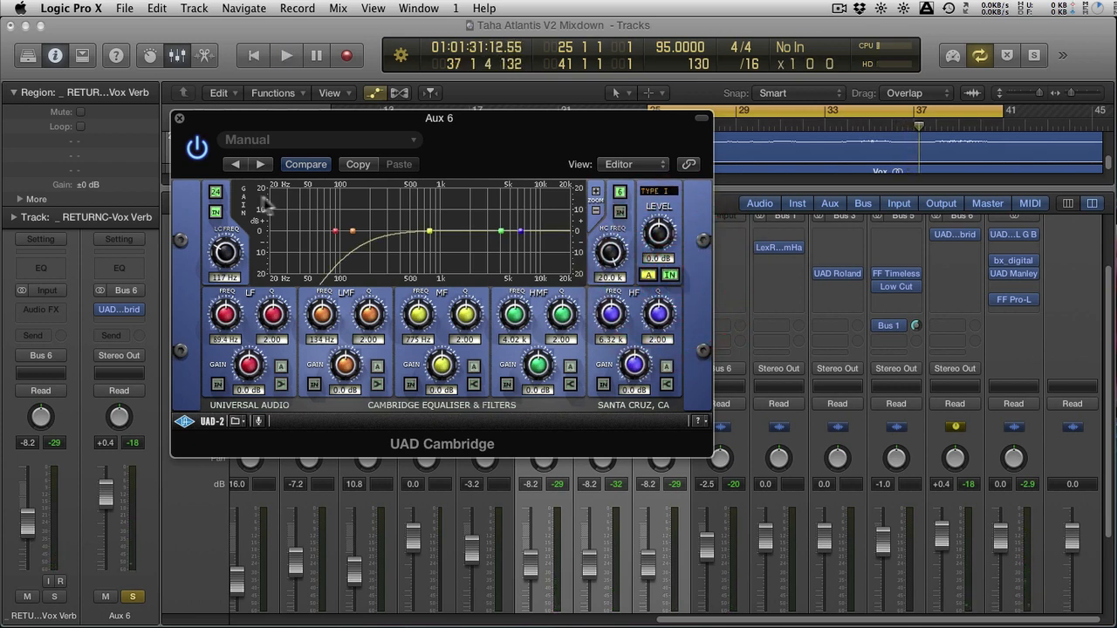
left_click(216, 191)
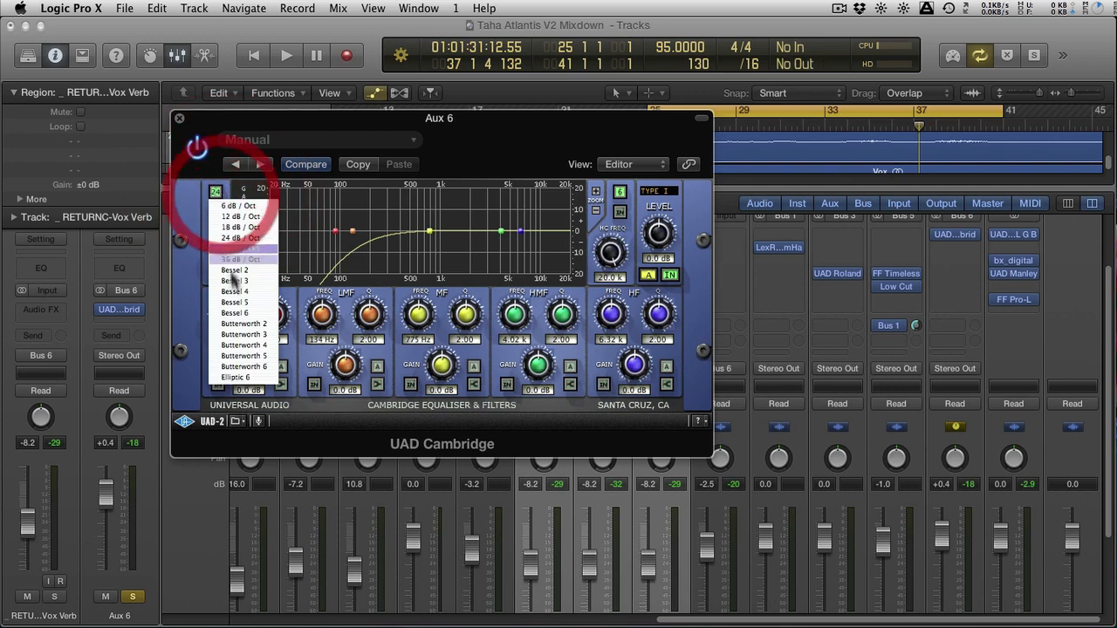
left_click(243, 366)
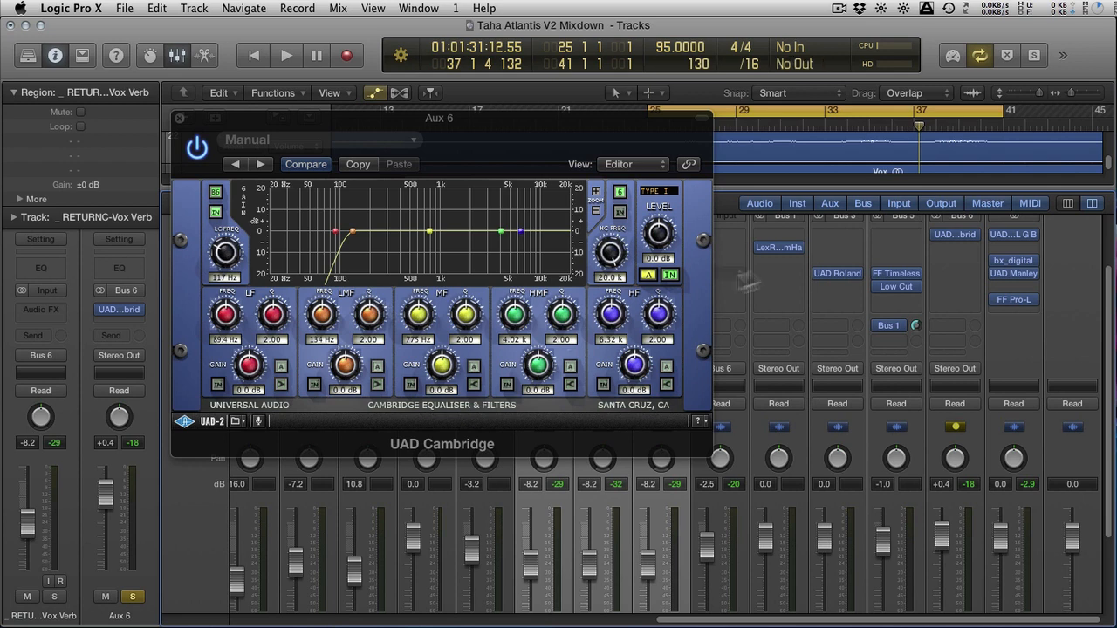
Insert the UAD SSL E Channel Strip in the free slot below the Cambridge equaliser on Aux 6
left_click(955, 257)
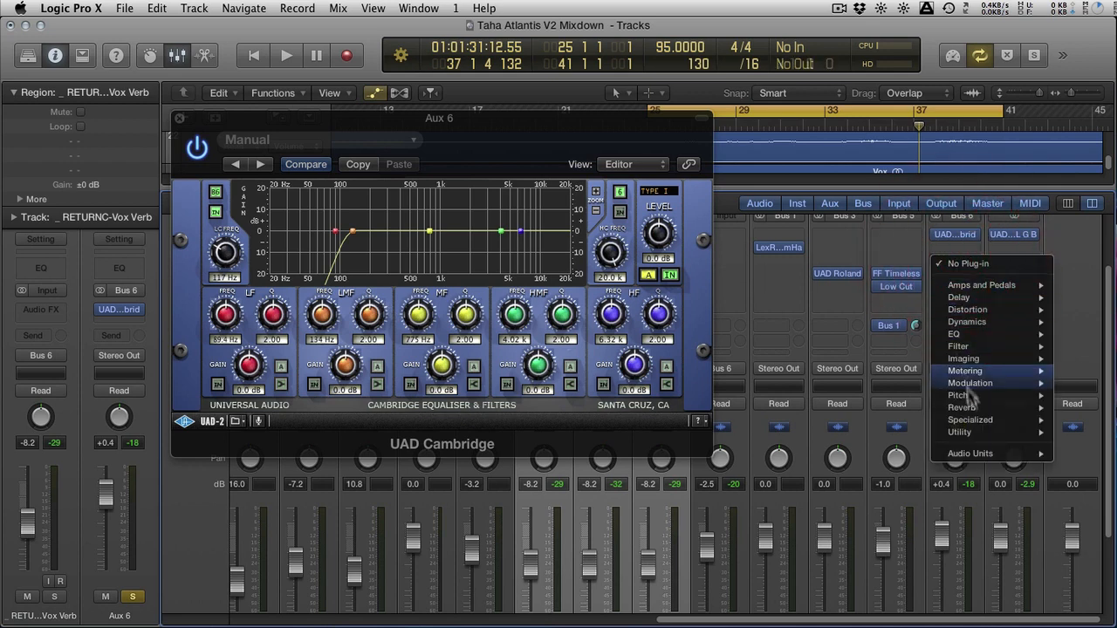
mouse_move(972, 451)
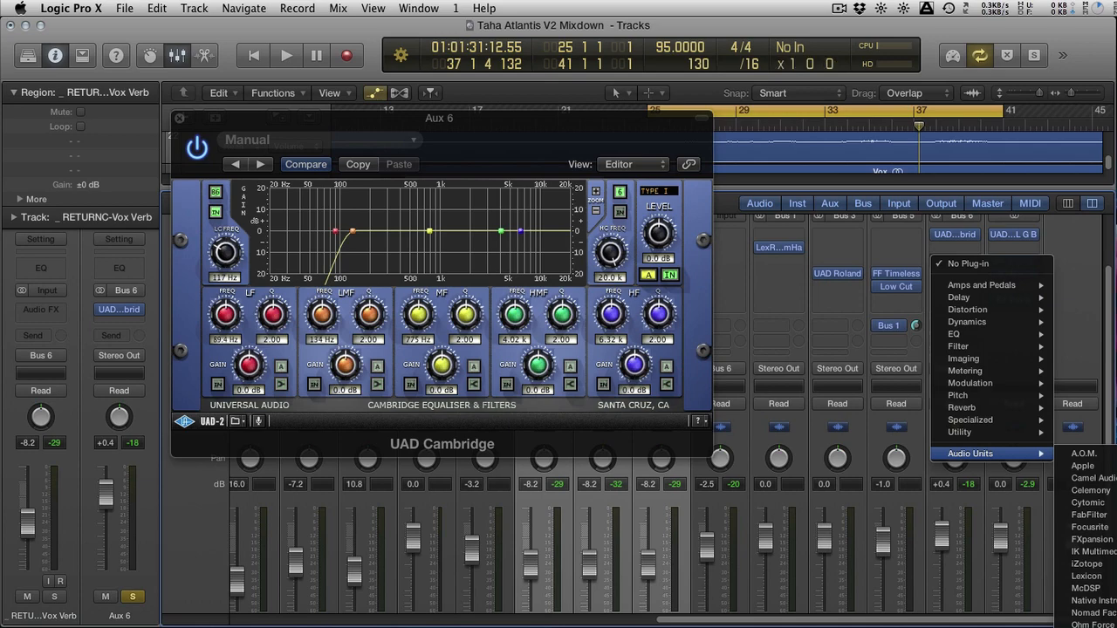
left_click(1116, 627)
left_click_drag(201, 68, 771, 32)
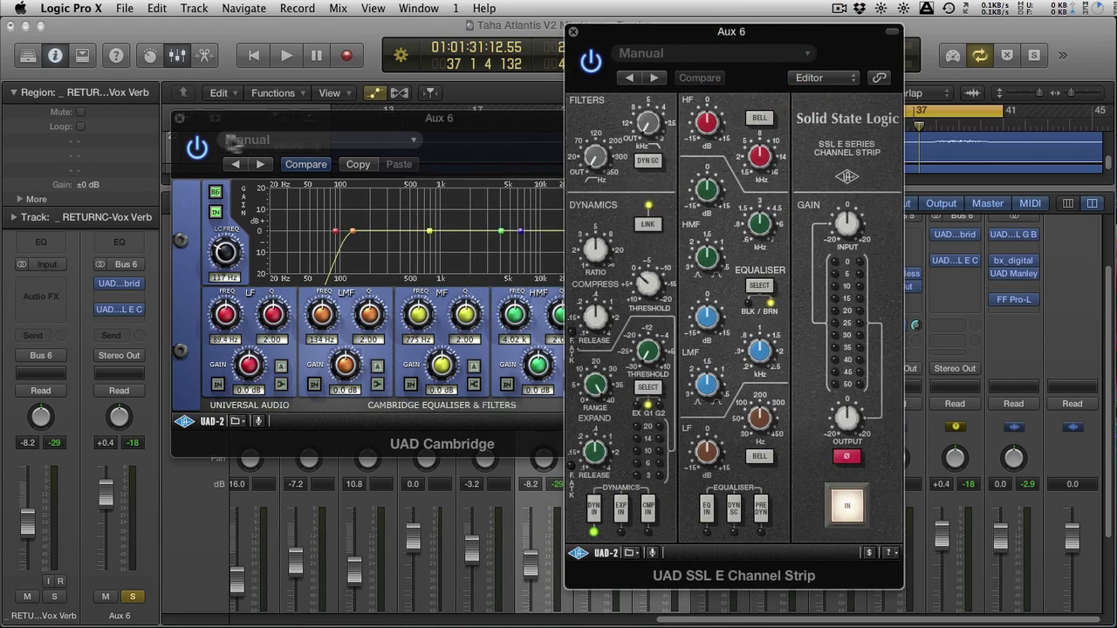
Bypass the UAD Cambridge, close its window, and move the SSL channel strip window clear of the Aux 6 inserts
left_click(197, 145)
left_click(179, 118)
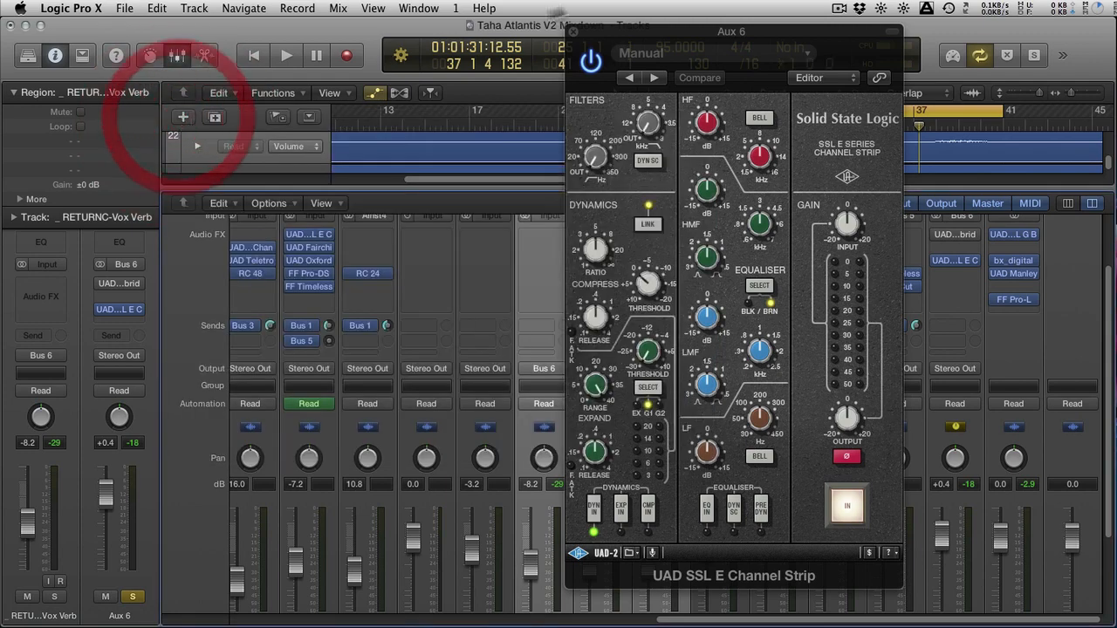
left_click_drag(680, 31, 481, 45)
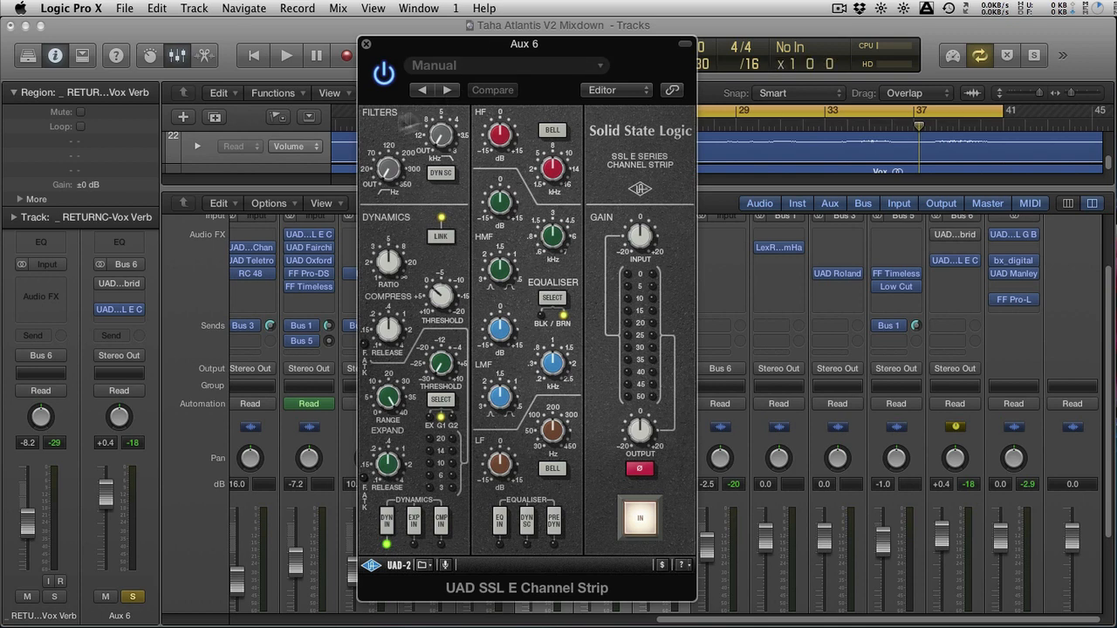
Raise the SSL channel strip's high-pass filter frequency and compare the strip bypassed and active during playback
left_click_drag(389, 168, 389, 119)
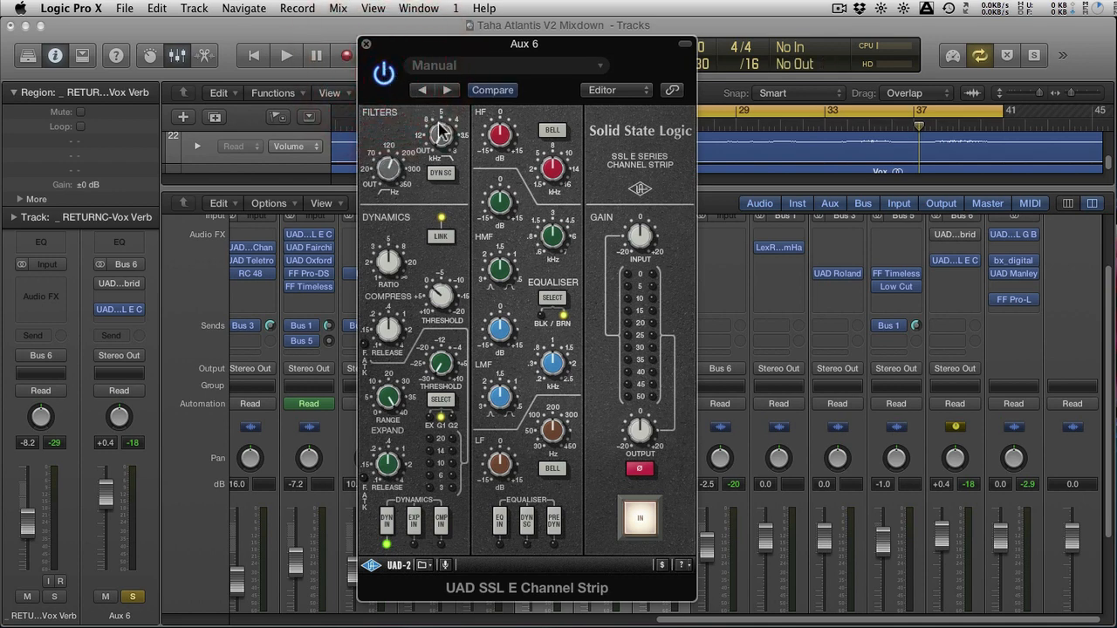
key("space")
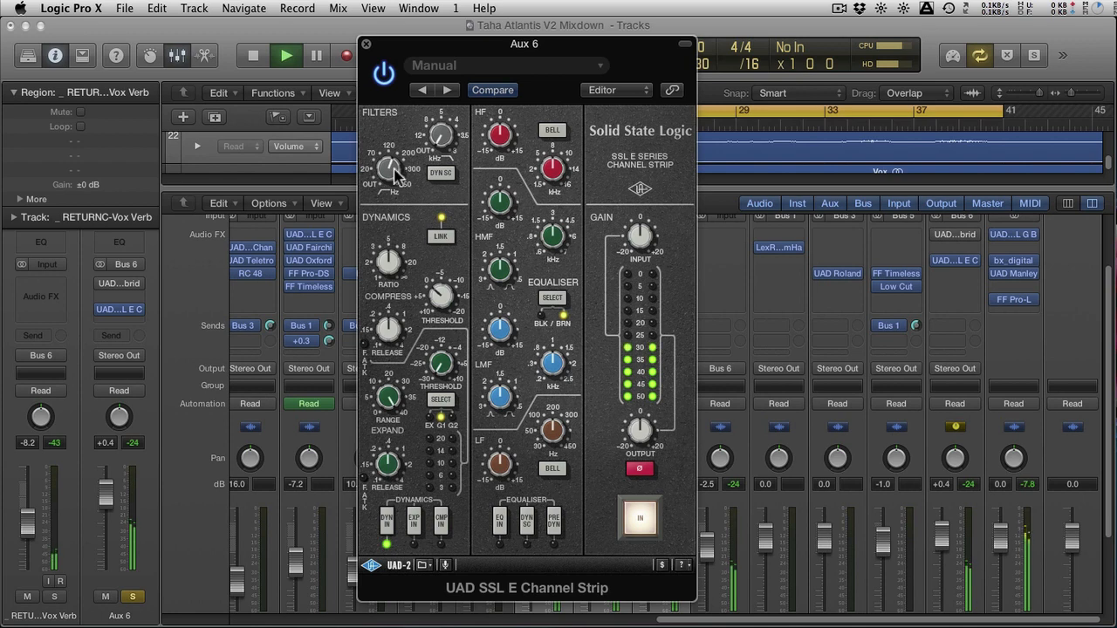
left_click(386, 84)
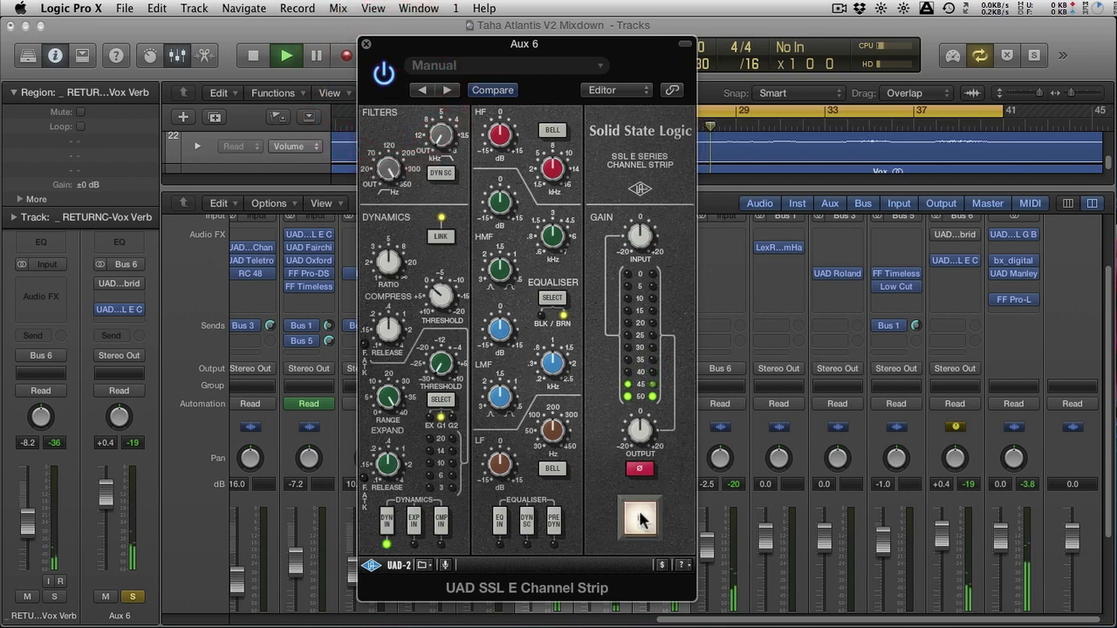
left_click(640, 513)
left_click(640, 517)
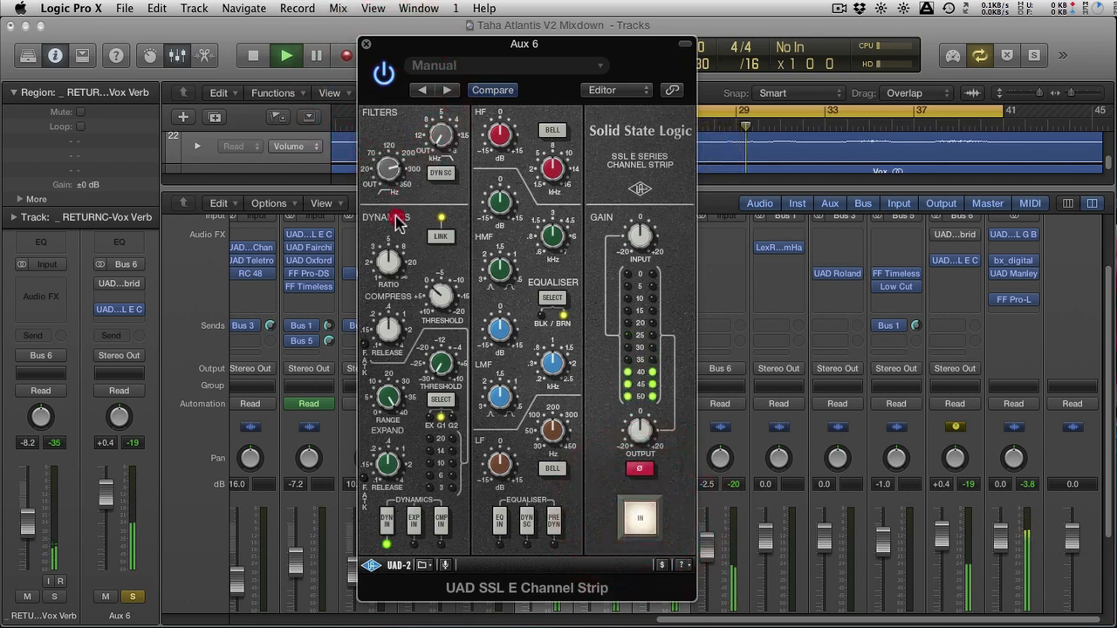
Toggle the SSL strip out and in, fine-tune its high-pass frequency, and stop playback
left_click(644, 515)
left_click(644, 517)
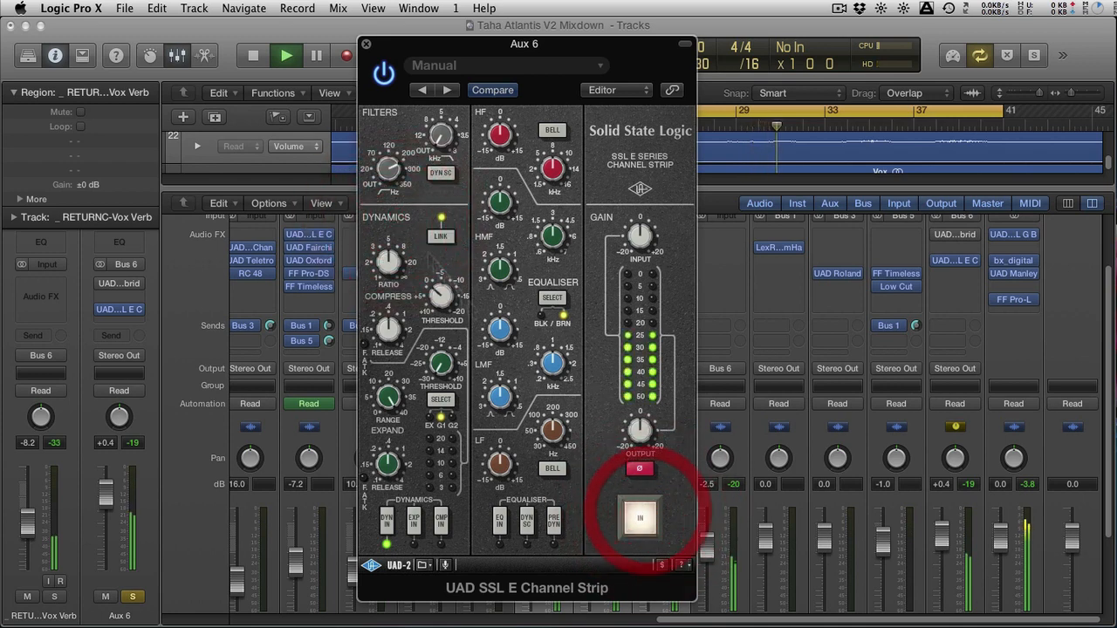
left_click(393, 162)
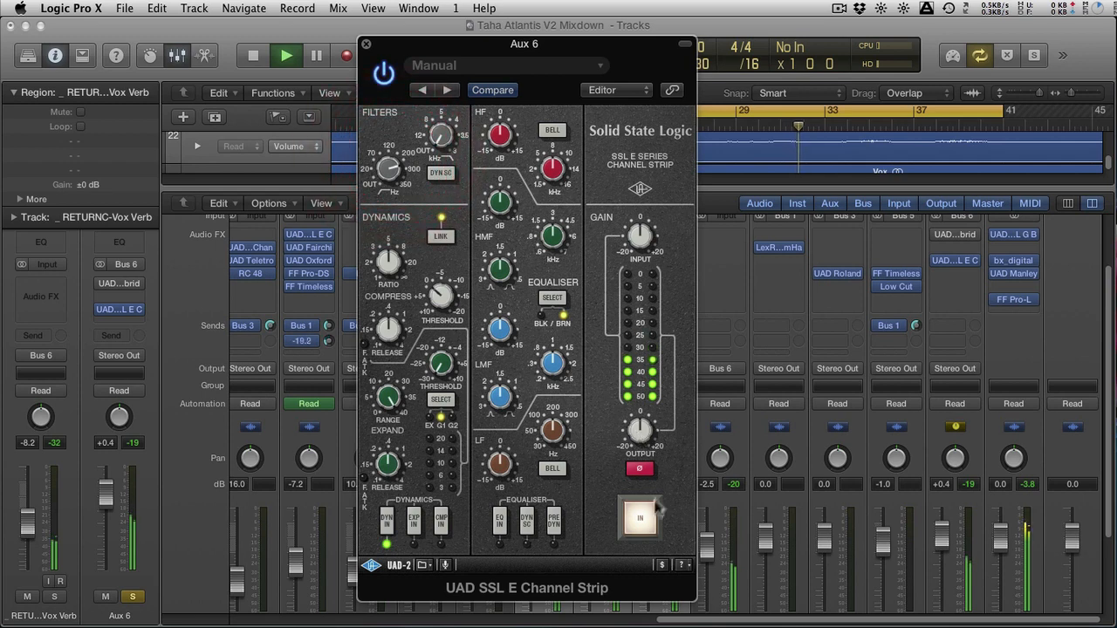
key("space")
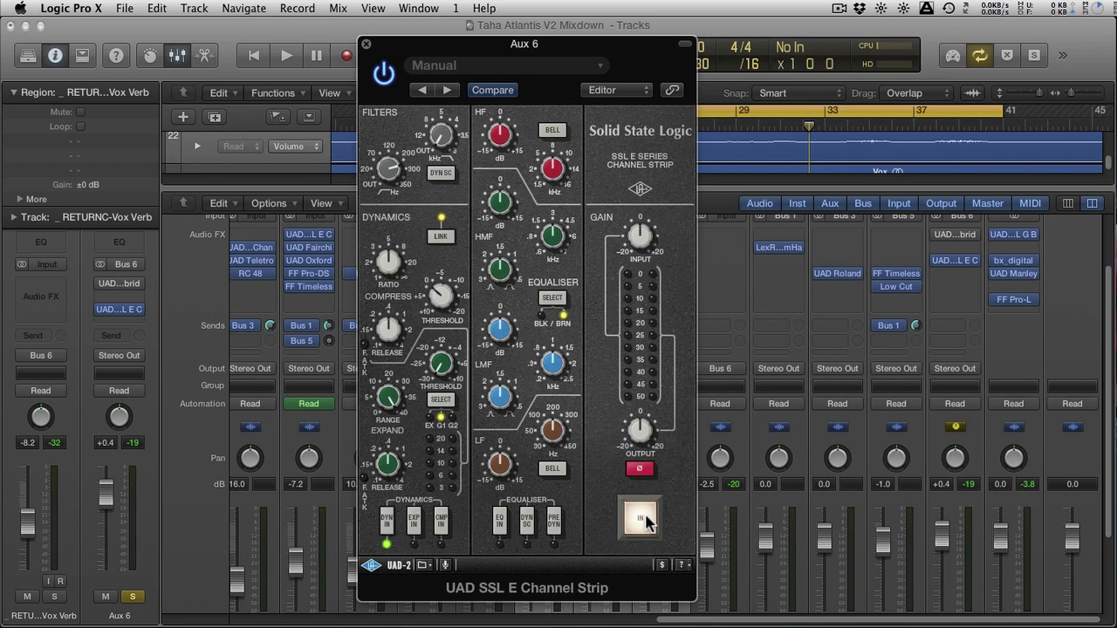
Insert bx_cleansweep V2 below the SSL strip on Aux 6 and raise its high-pass frequency to 262 Hz
left_click(967, 276)
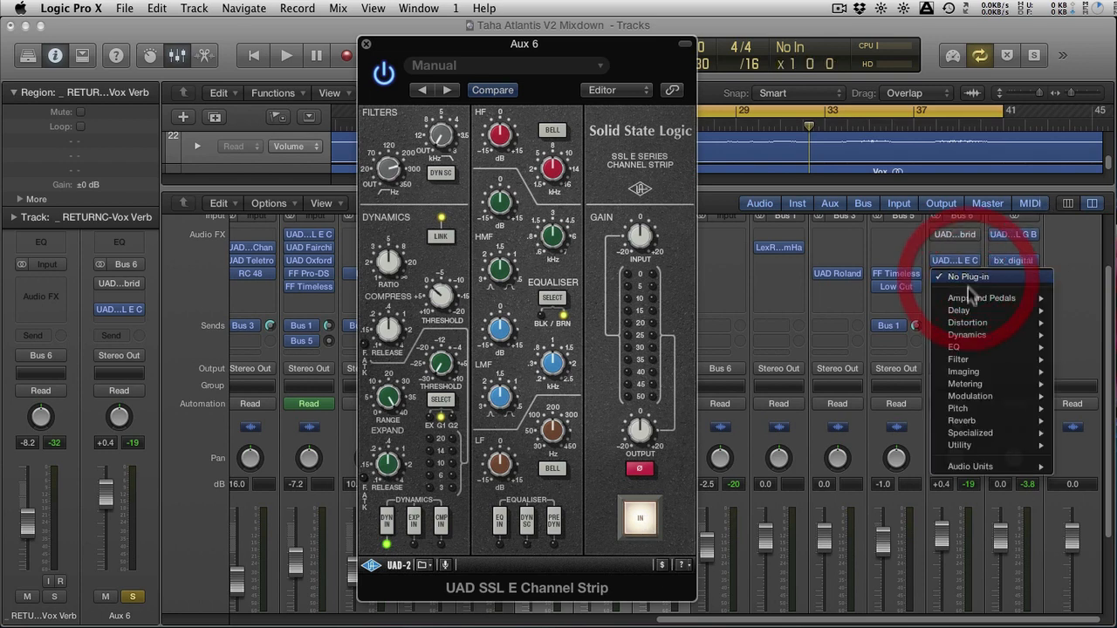
mouse_move(984, 466)
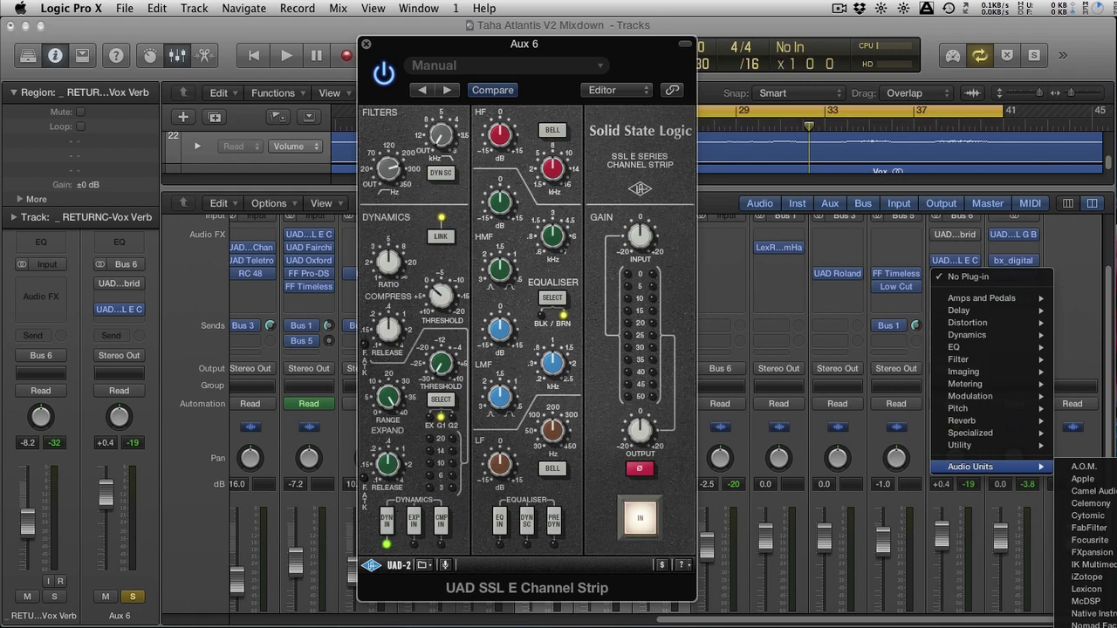
left_click(867, 323)
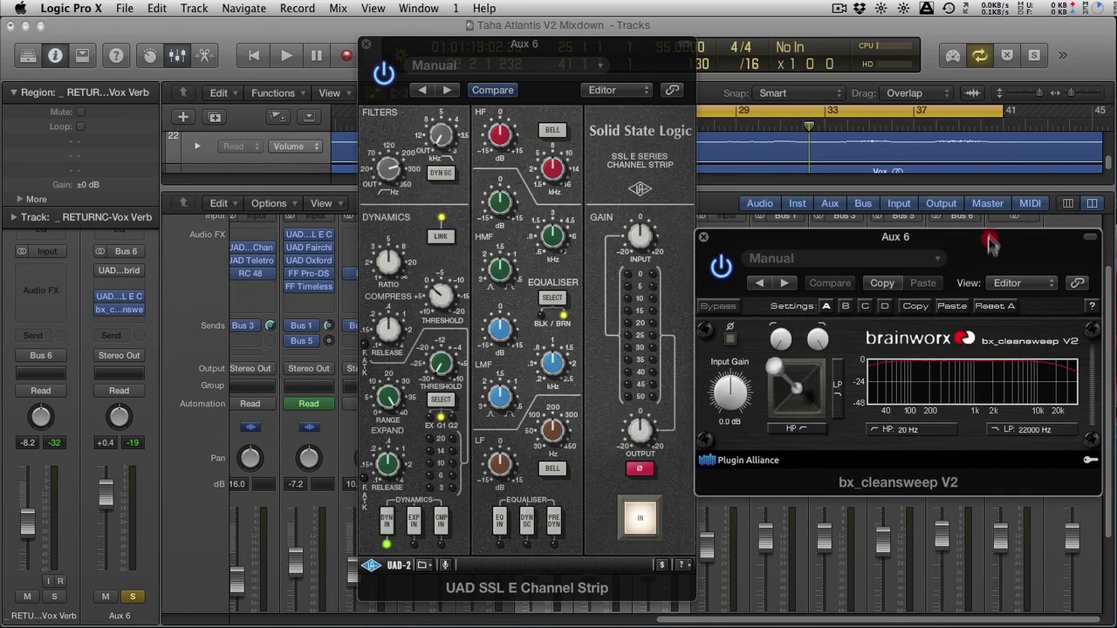
left_click_drag(995, 237, 937, 281)
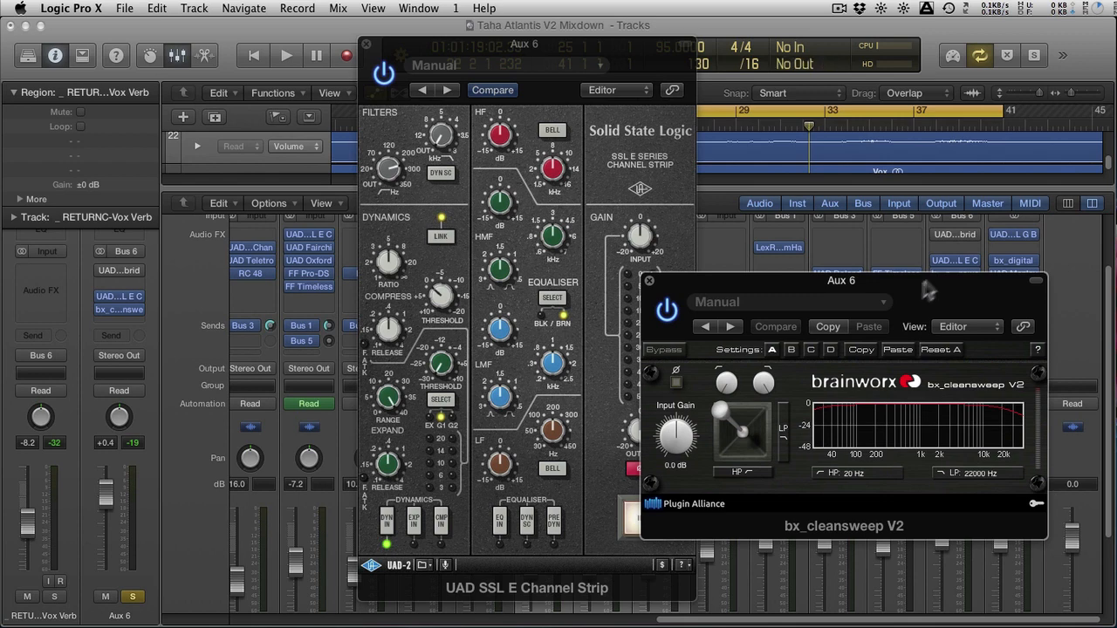
left_click_drag(722, 403, 727, 325)
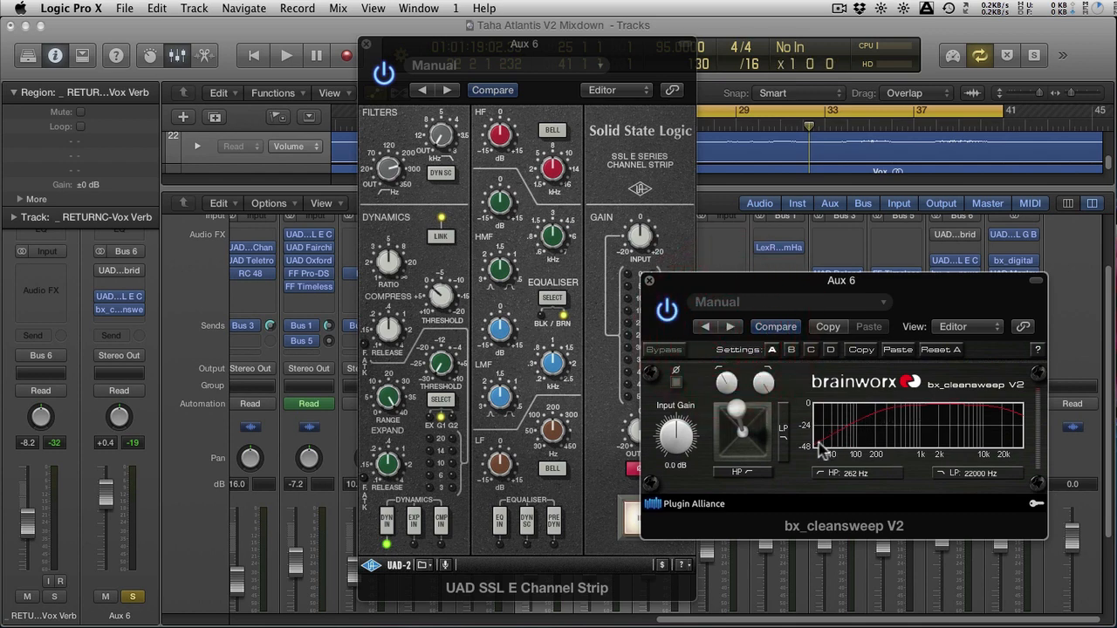